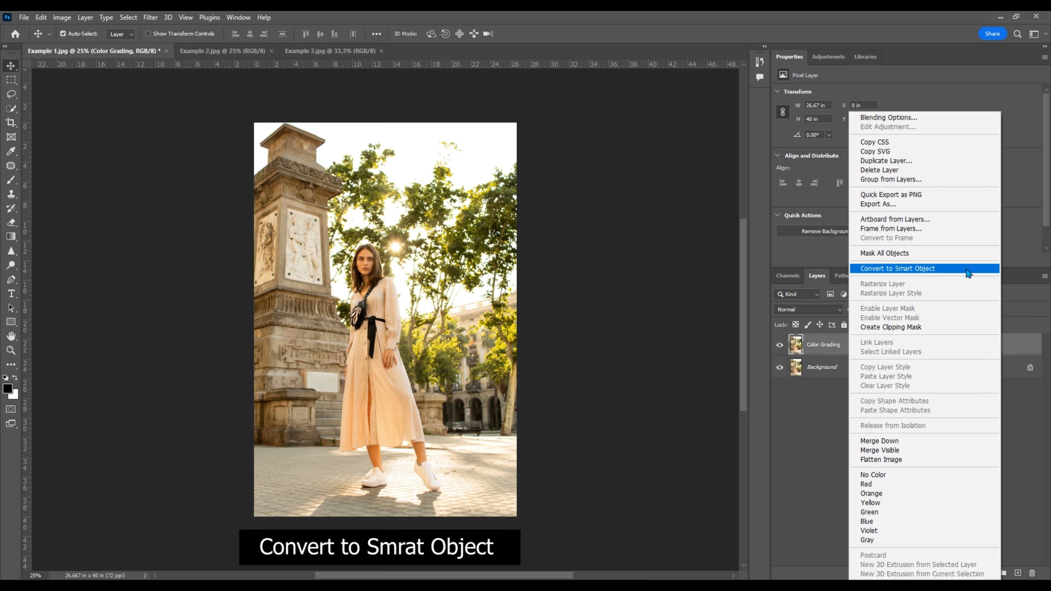
Convert the Color Grading layer to a smart object and open the Camera Raw Filter on it
left_click(968, 273)
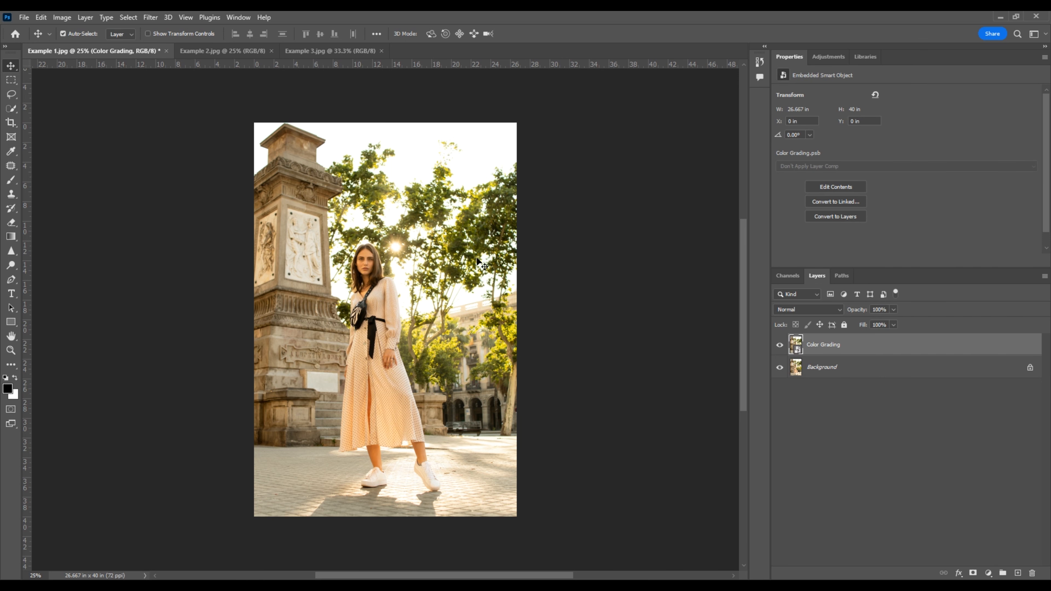
left_click(152, 19)
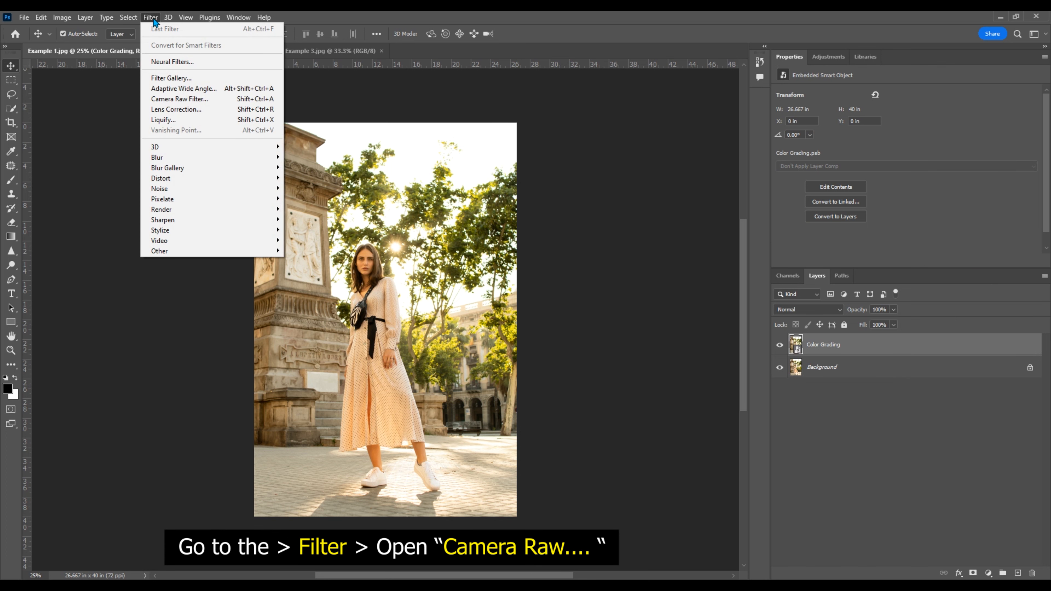
left_click(226, 103)
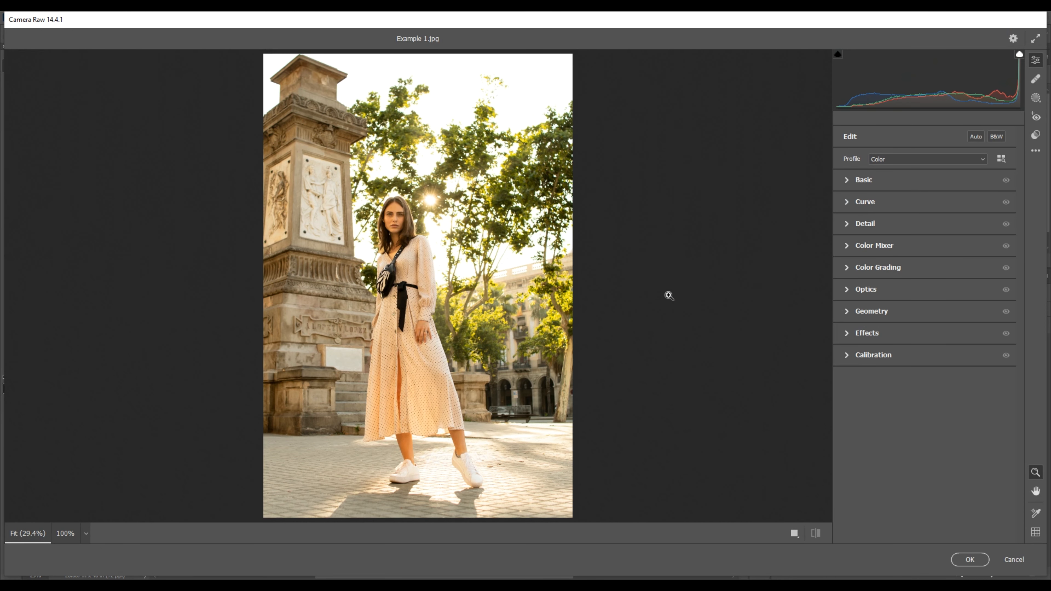
In the Basic adjustments, set Temperature to +10, Tint to +10 and Contrast to -40
left_click(847, 181)
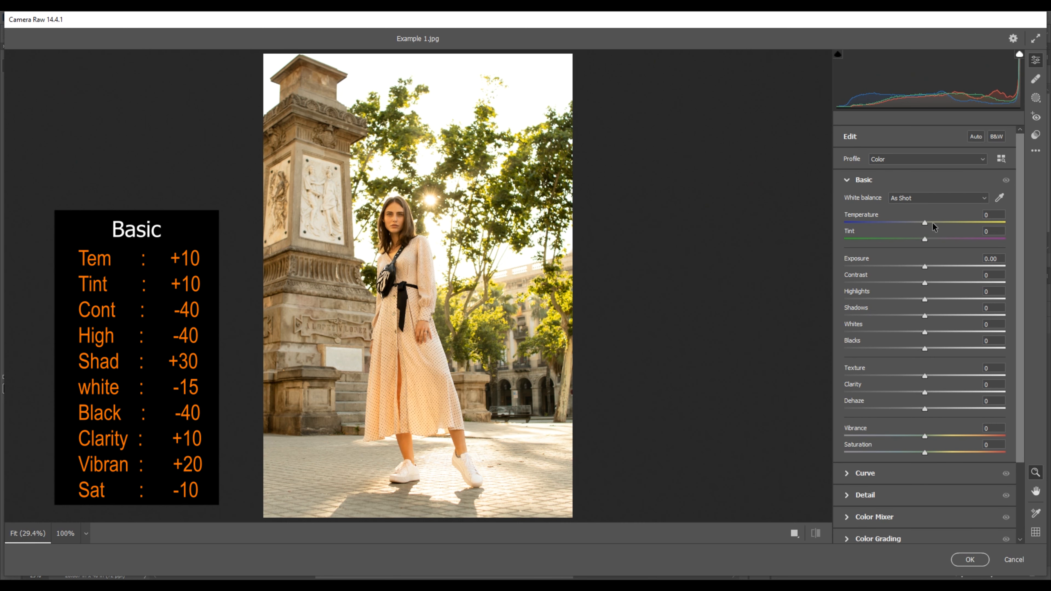
left_click(992, 213)
type("+10")
key("Tab")
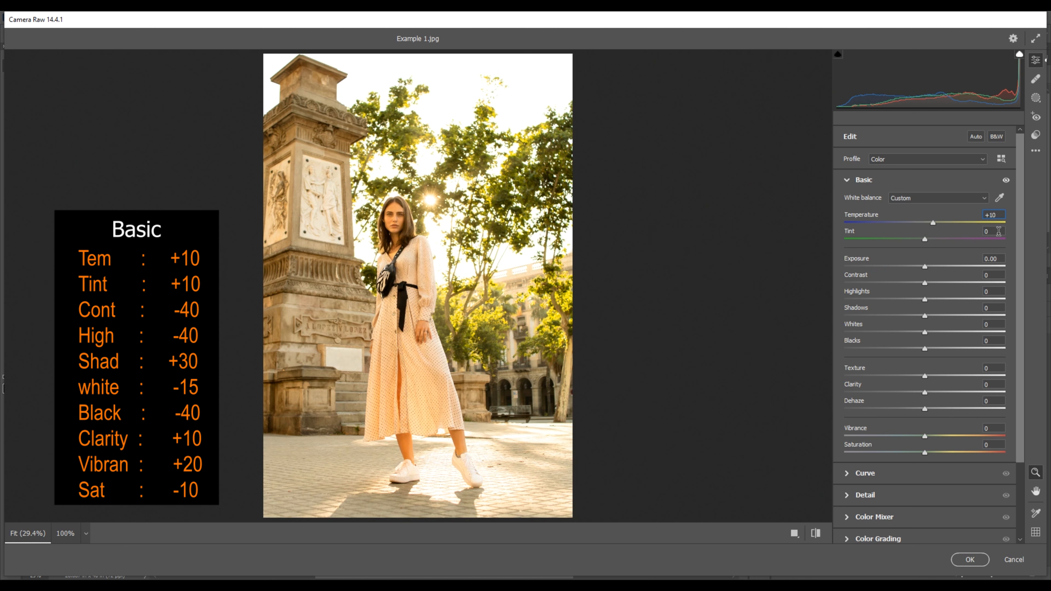
type("+")
type("10")
type("-40")
Set Highlights to -40, Shadows to +30, Whites to -15 and Blacks to -40
key("Tab")
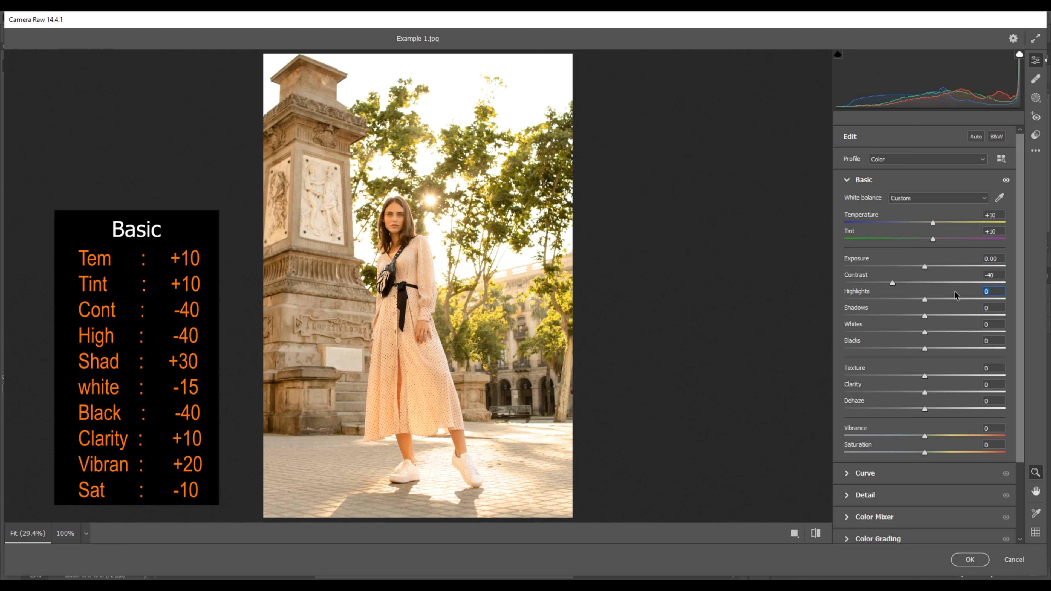
type("-40")
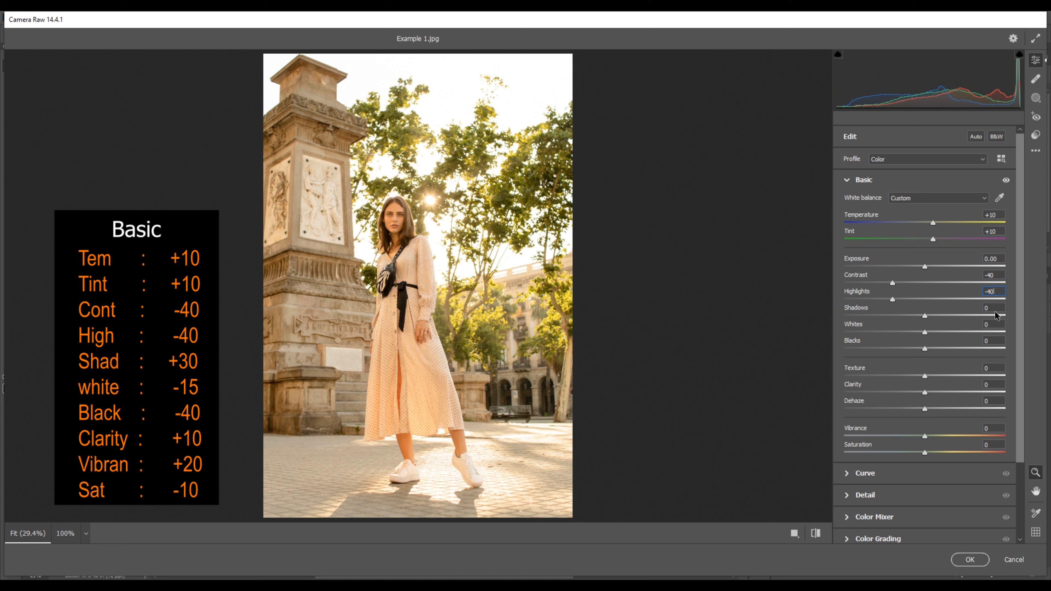
type("+30")
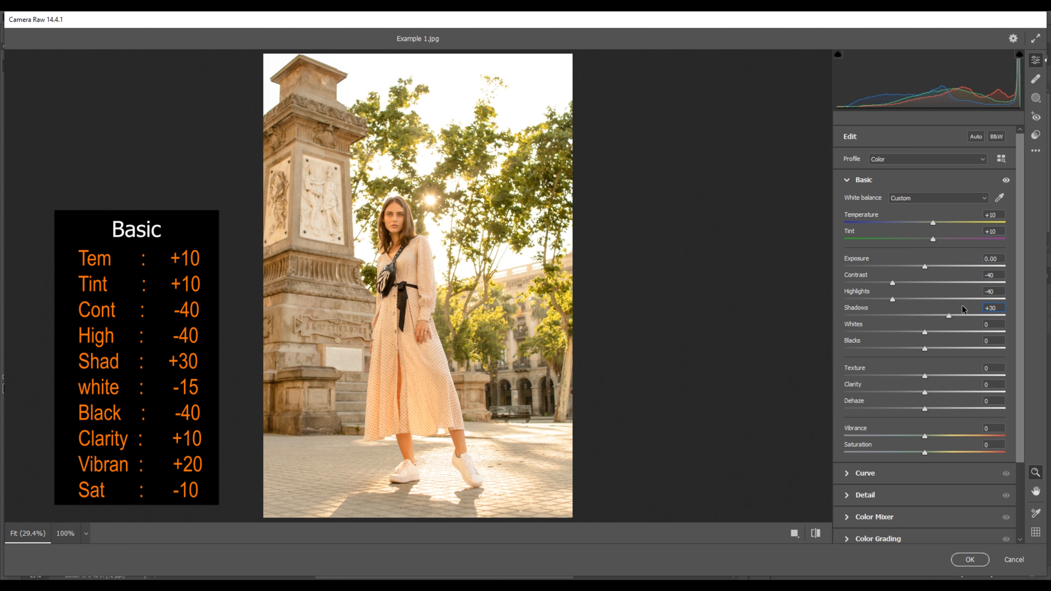
left_click(992, 323)
type("-15")
key("Tab")
type("-40")
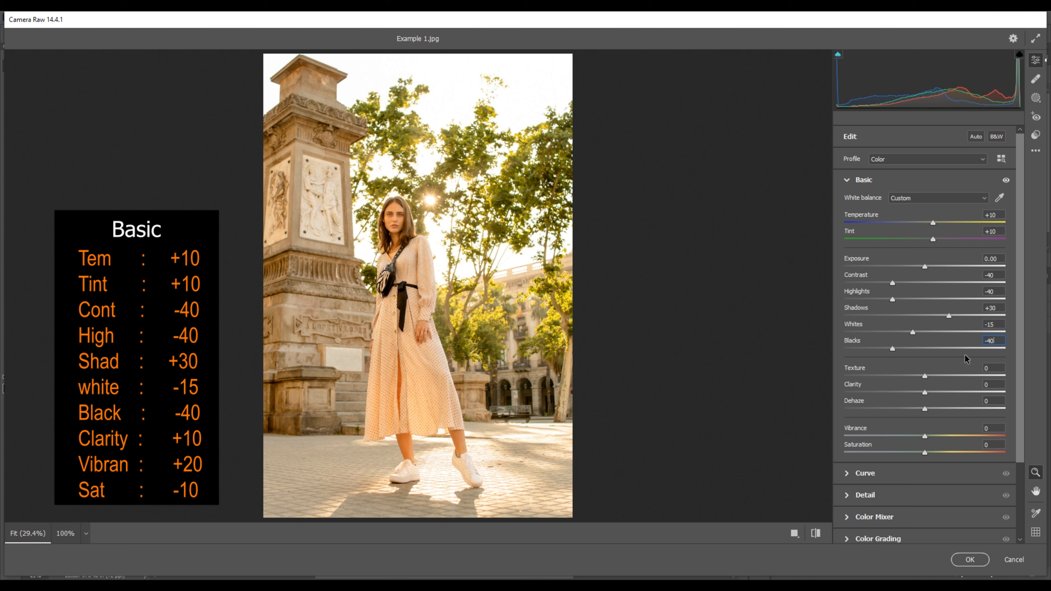
Set Clarity to +10, Vibrance to +20 and Saturation to -10 in the Basic adjustments
left_click(997, 385)
left_click_drag(997, 384, 975, 386)
left_click(998, 428)
left_click_drag(997, 428, 966, 434)
type("+20")
left_click(989, 445)
type("-10")
left_click(847, 181)
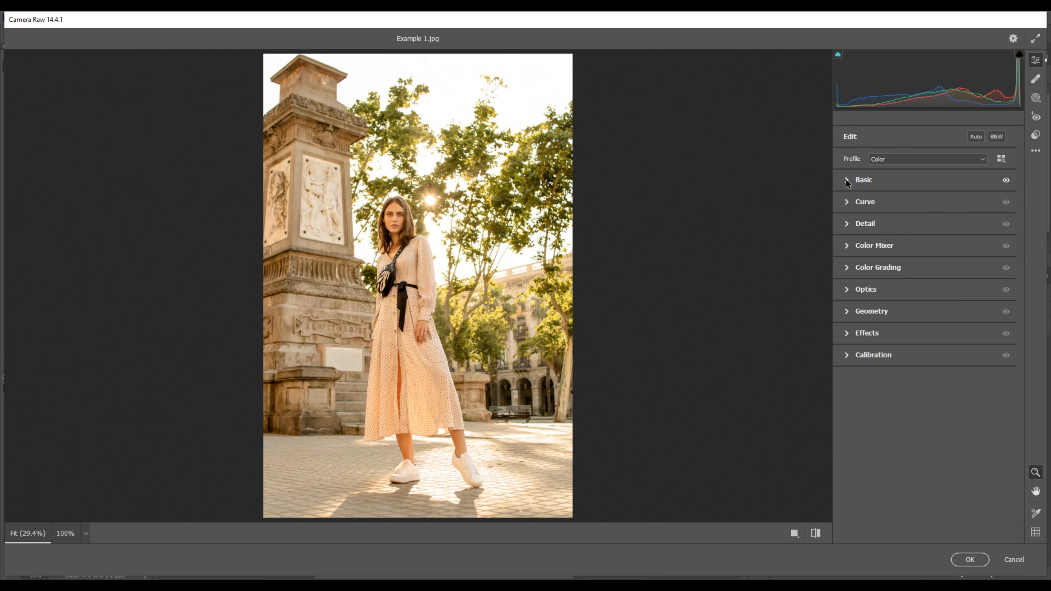
On the point curve, raise the black point to output 11, add lower and upper quarter-tone points, and lower the white point to output 246
left_click(846, 203)
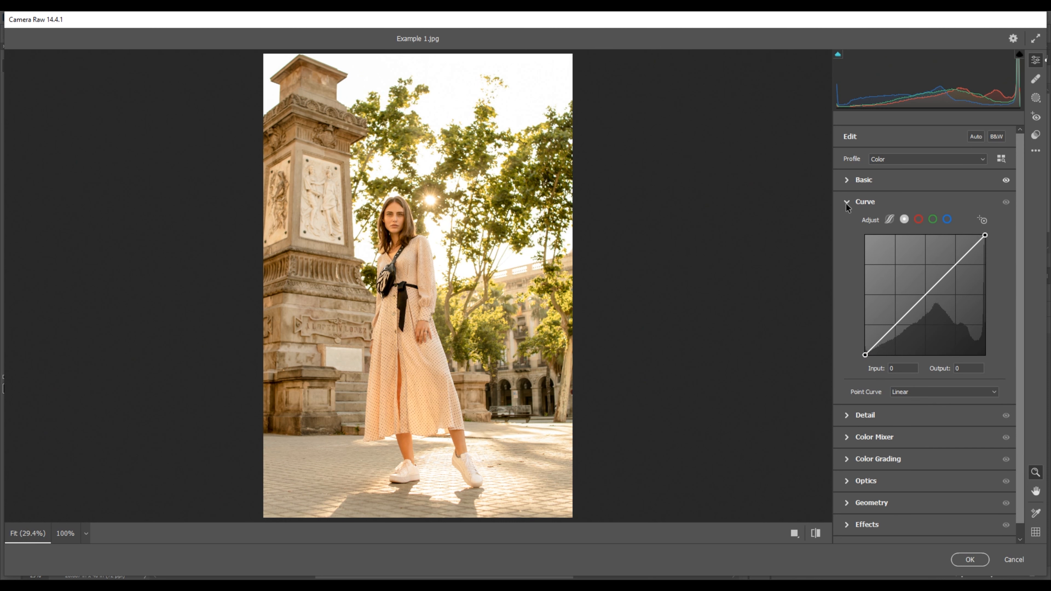
left_click(905, 219)
left_click_drag(865, 355, 865, 350)
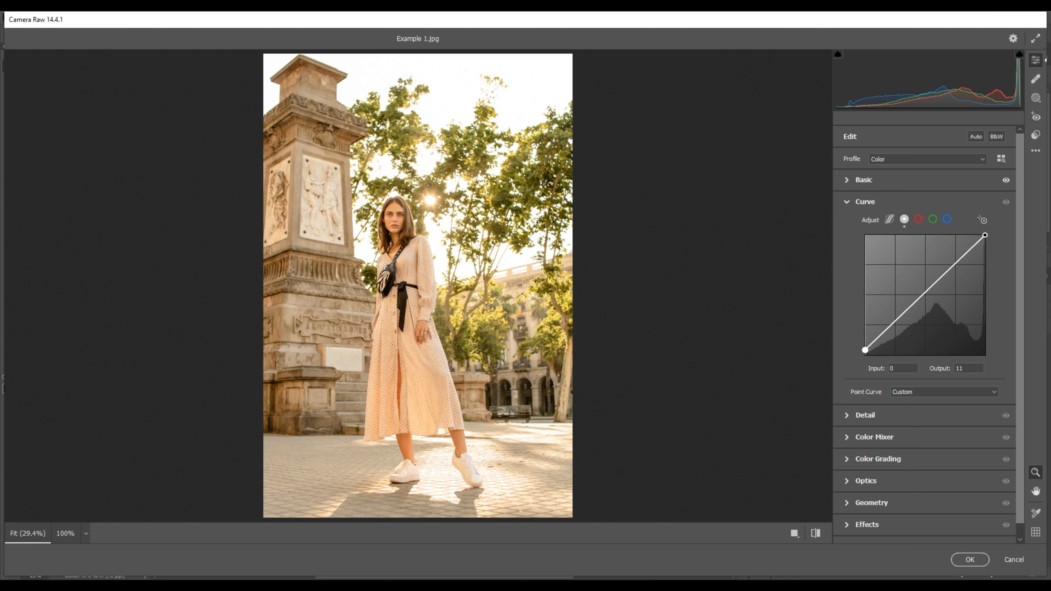
left_click(895, 323)
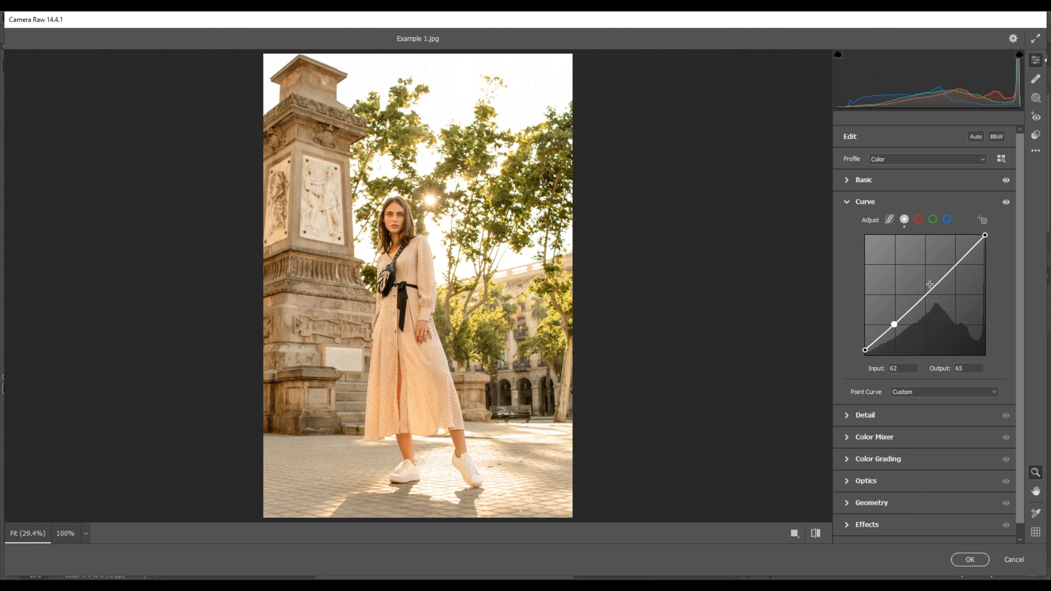
left_click(957, 265)
left_click_drag(985, 236, 985, 240)
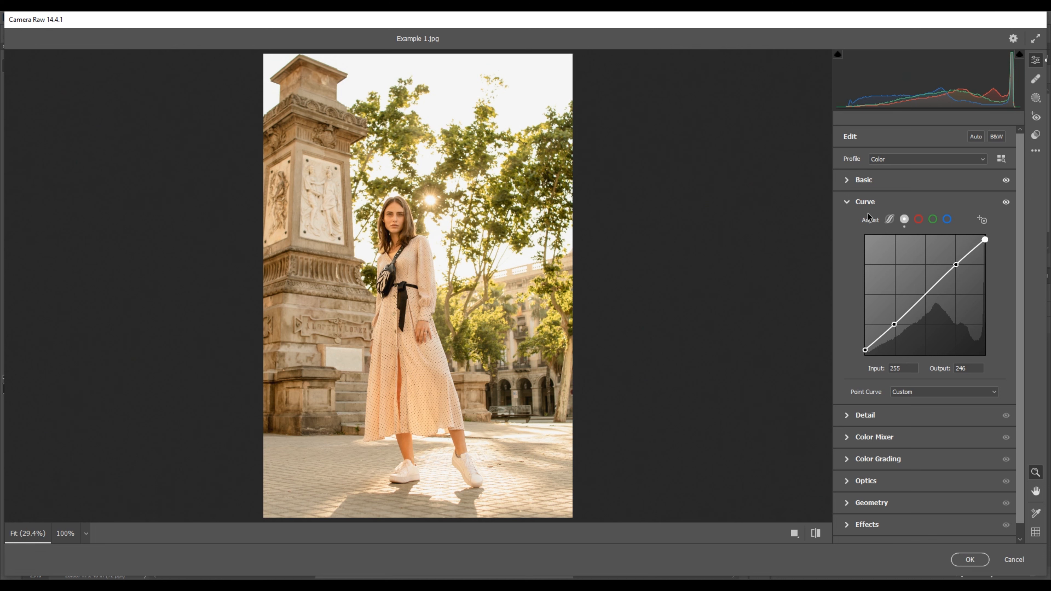
left_click(847, 201)
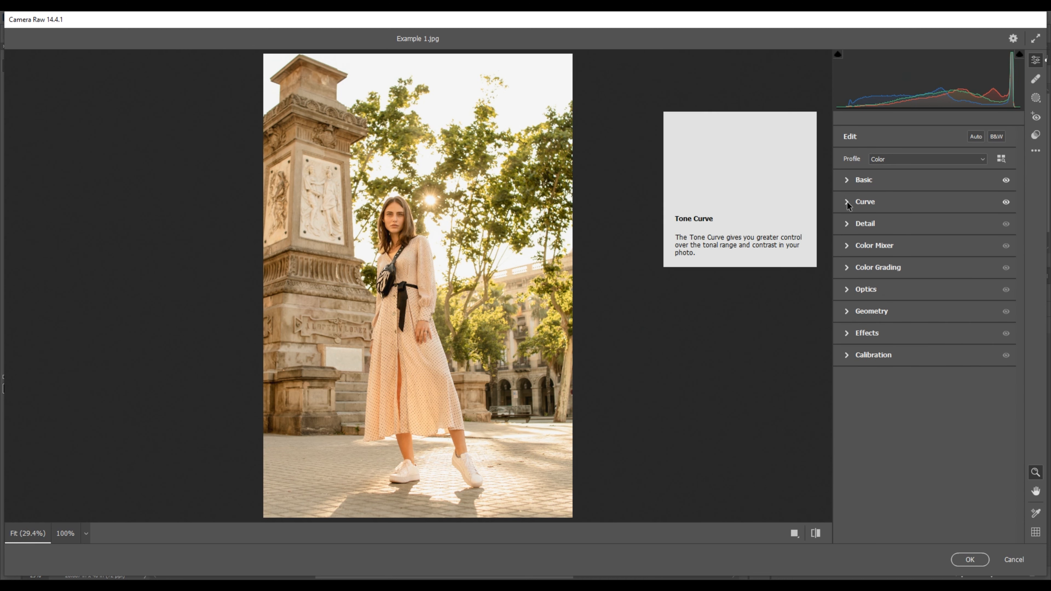
Set the Sharpening amount to 20 in the Detail adjustments
left_click(848, 225)
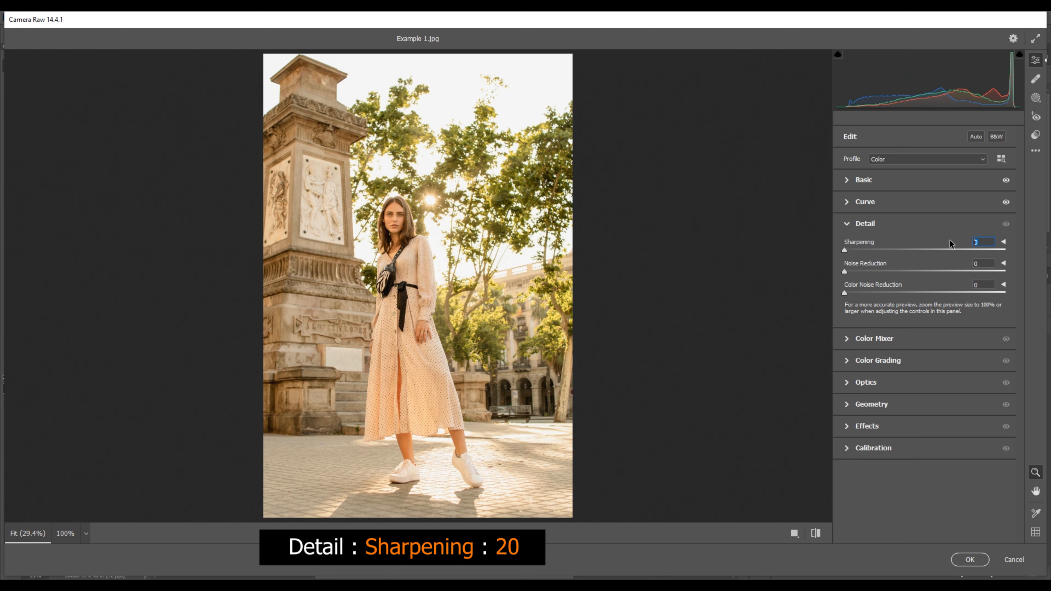
type("2")
left_click(846, 224)
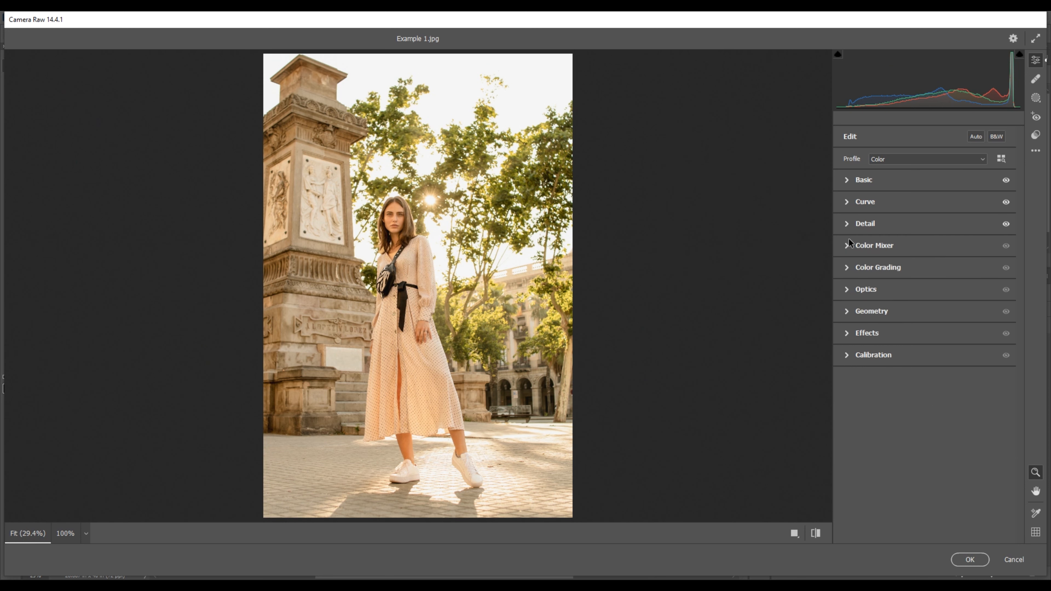
In the Color Mixer, set the hue of Oranges to +5, Yellows to -100 and Greens to -100
left_click(846, 245)
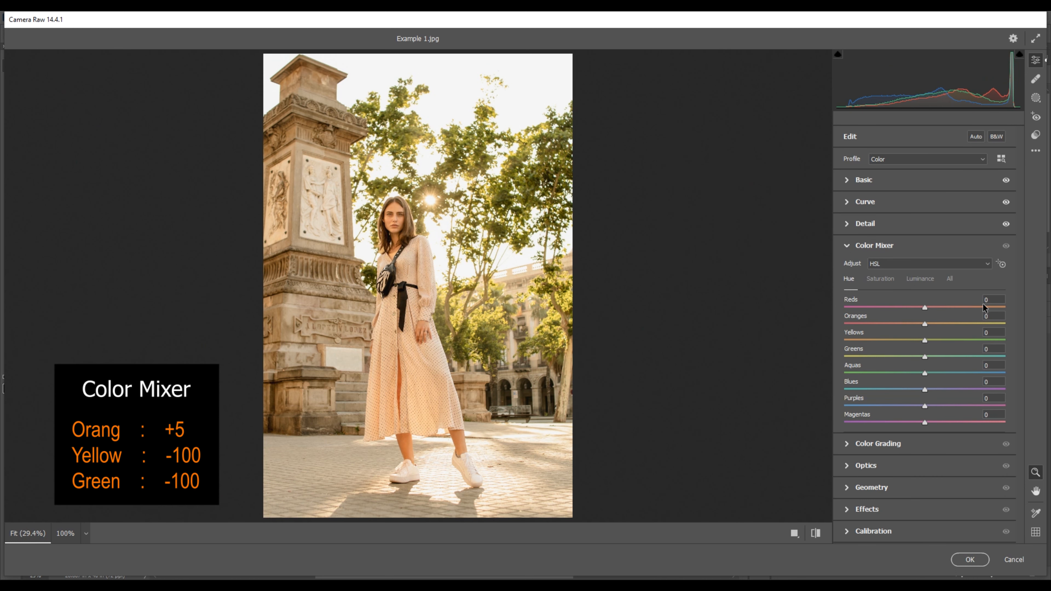
type("+5")
key("Tab")
type("-100")
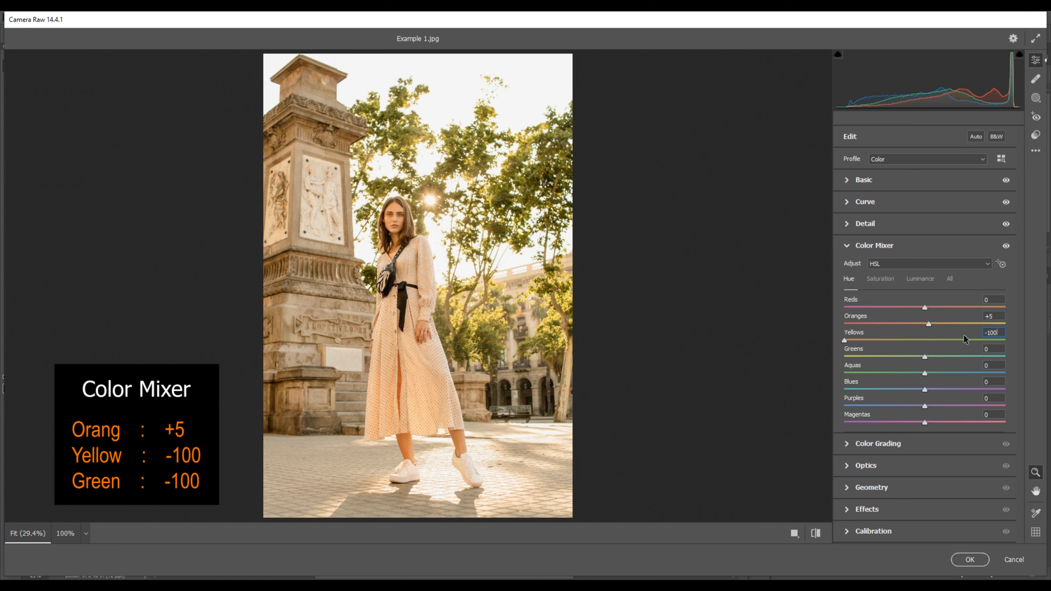
left_click(1000, 349)
type("-100")
key("Return")
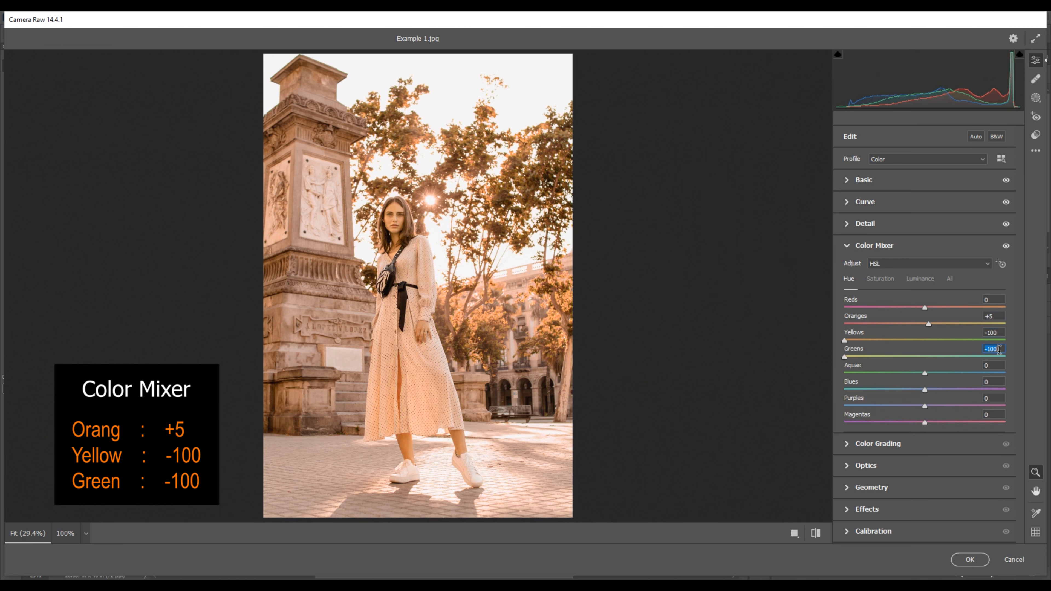
Set the Color Mixer saturation of Oranges to -5, Yellows to -20 and Greens to -70
left_click(880, 279)
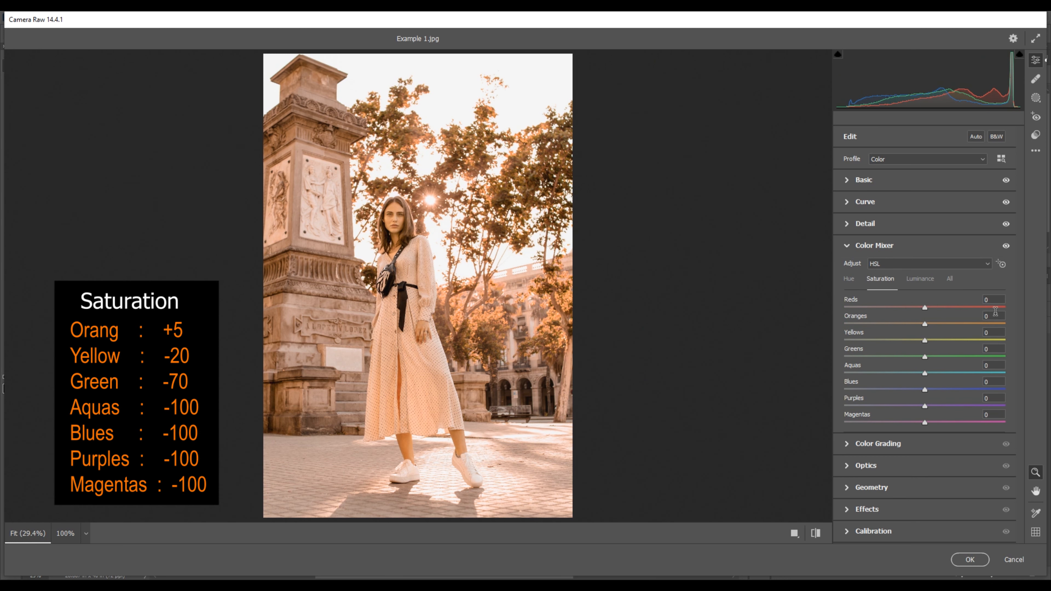
type("-5")
left_click(982, 331)
type("-20")
key("Tab")
key("Tab")
Reduce the Color Mixer saturation of Aquas, Blues, Purples and Magentas to -100
left_click_drag(925, 374, 818, 374)
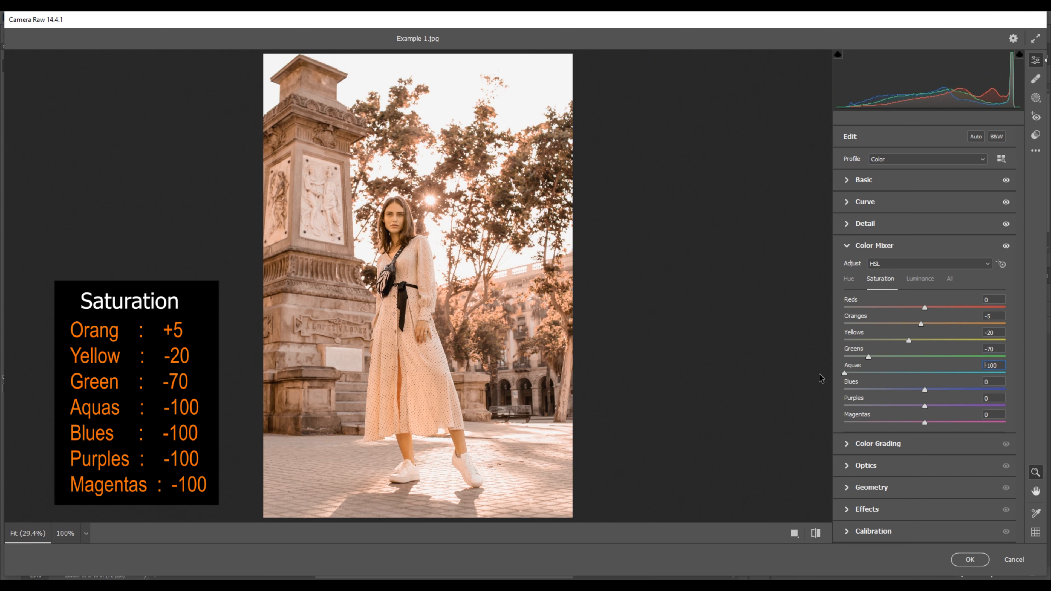
left_click_drag(925, 389, 835, 395)
left_click_drag(924, 407, 837, 432)
left_click(850, 246)
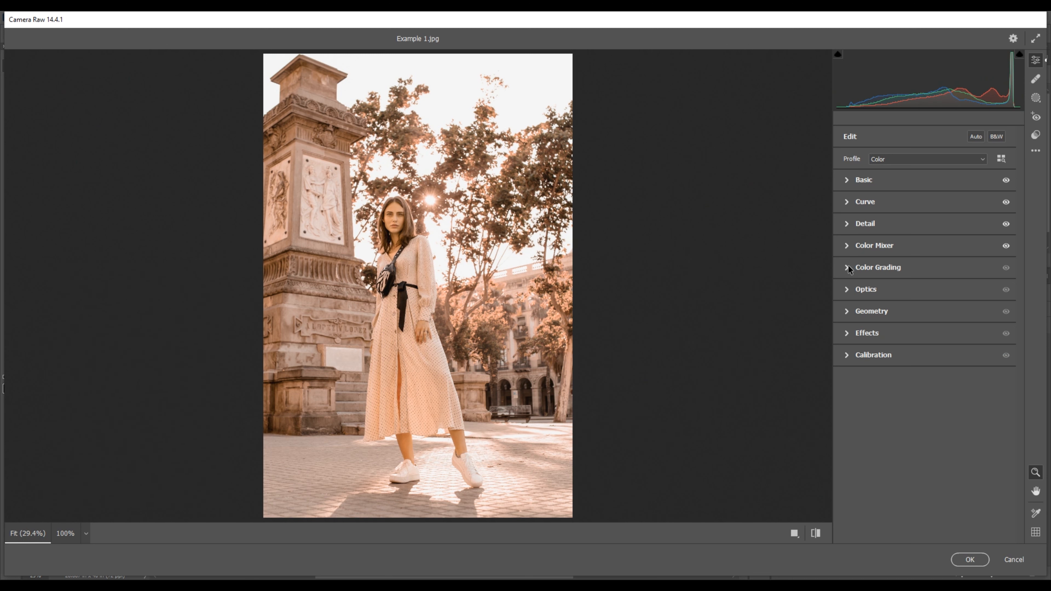
In Color Grading, tint the shadows with Hue 25 and Saturation 10
left_click(847, 269)
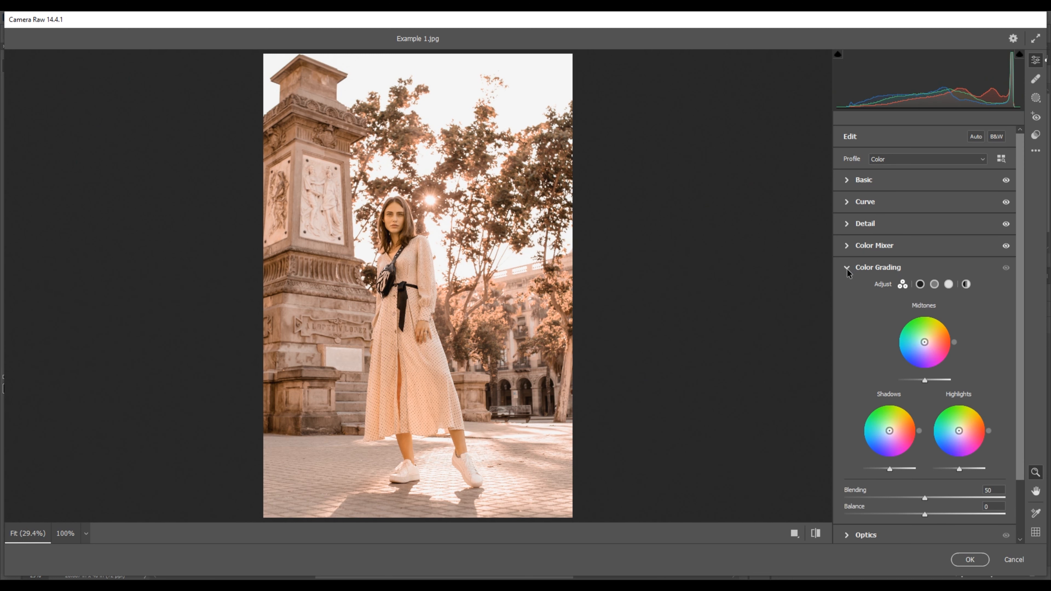
left_click(921, 285)
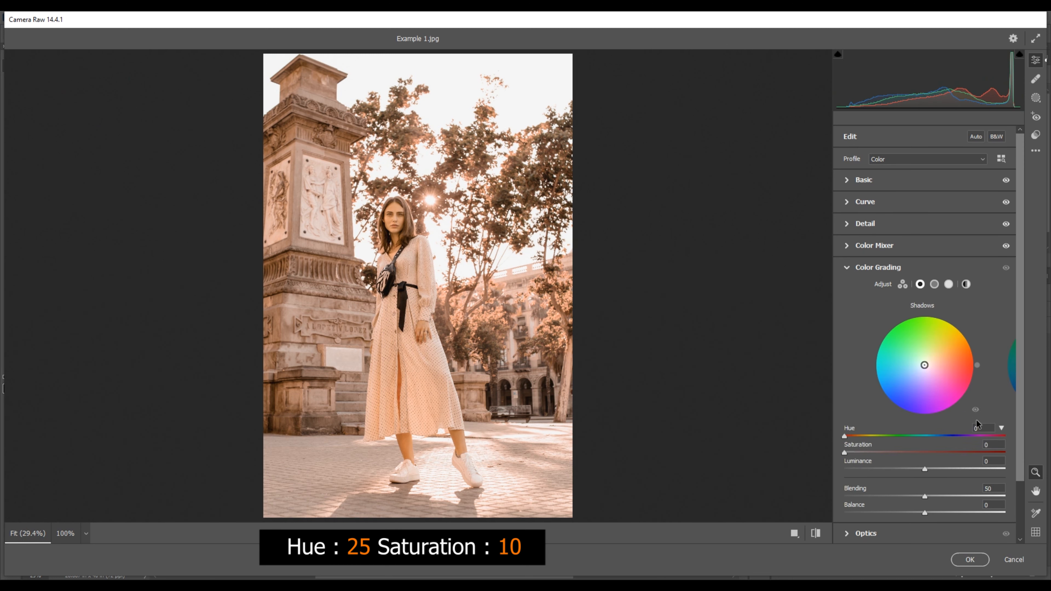
left_click(973, 429)
type("25")
left_click(995, 445)
type("10")
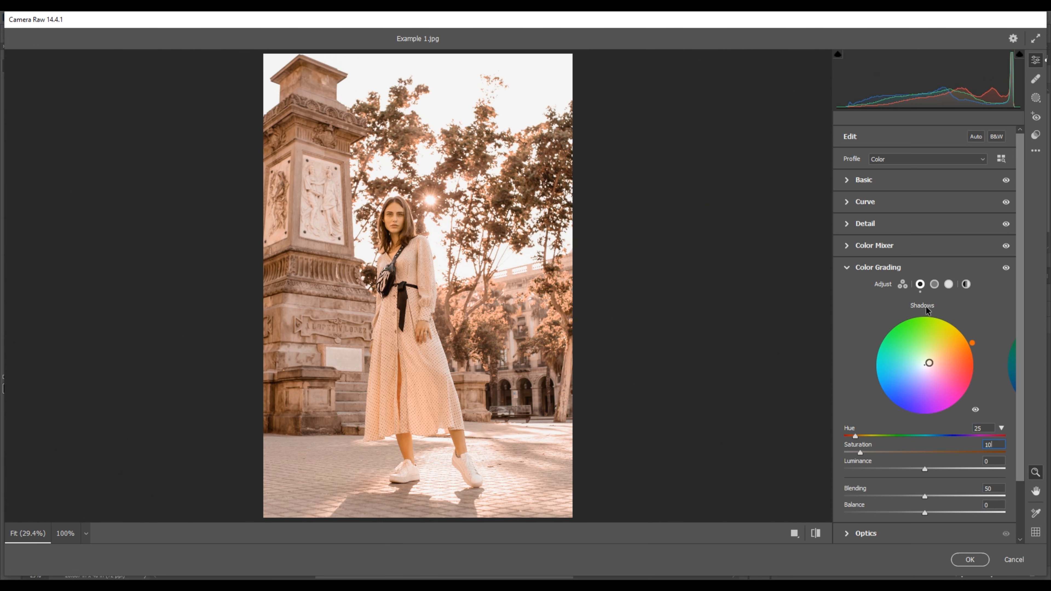
Tint the Color Grading midtones with Hue 200 and Saturation 5
left_click(934, 285)
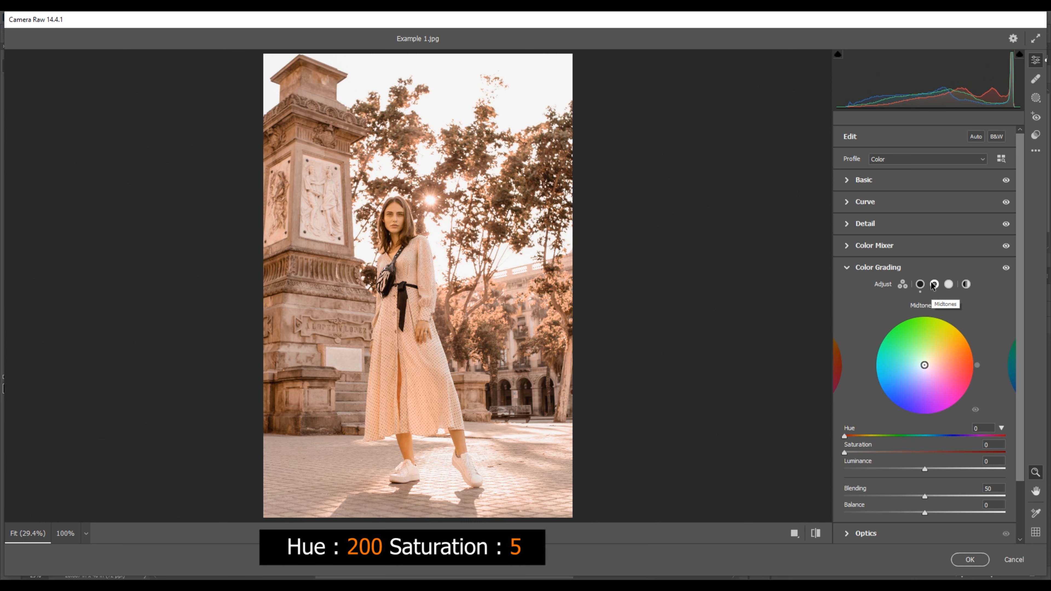
left_click(981, 428)
type("200")
left_click(993, 445)
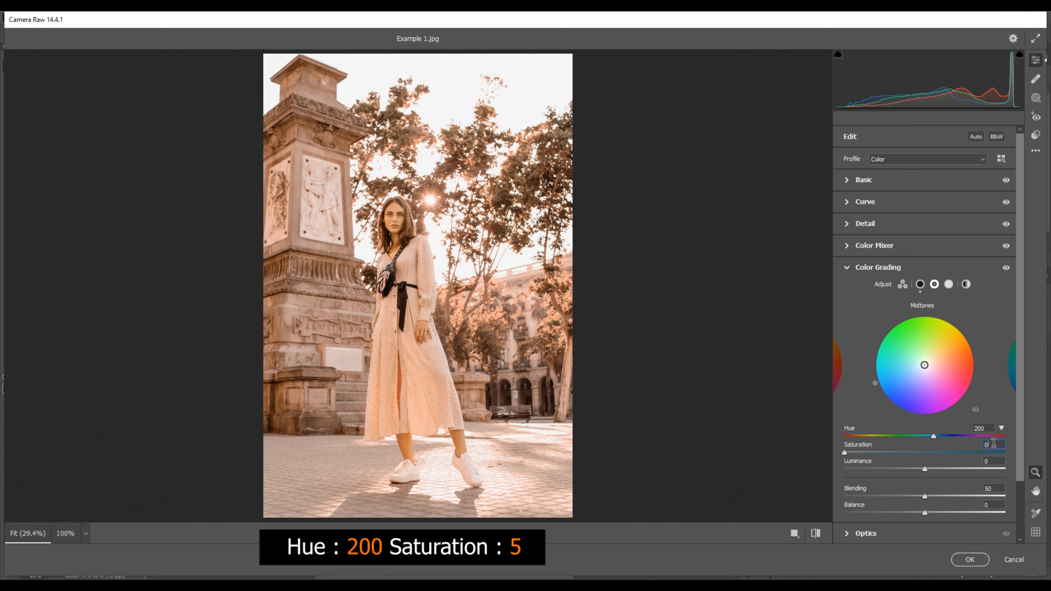
type("5")
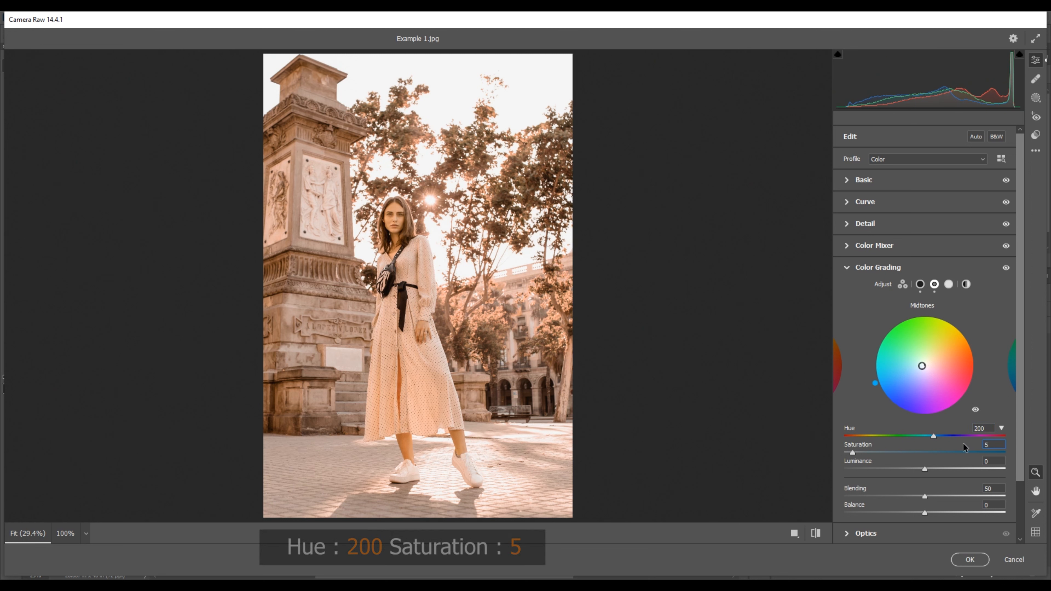
Tint the Color Grading highlights with Hue 25 and Saturation 5
left_click(949, 286)
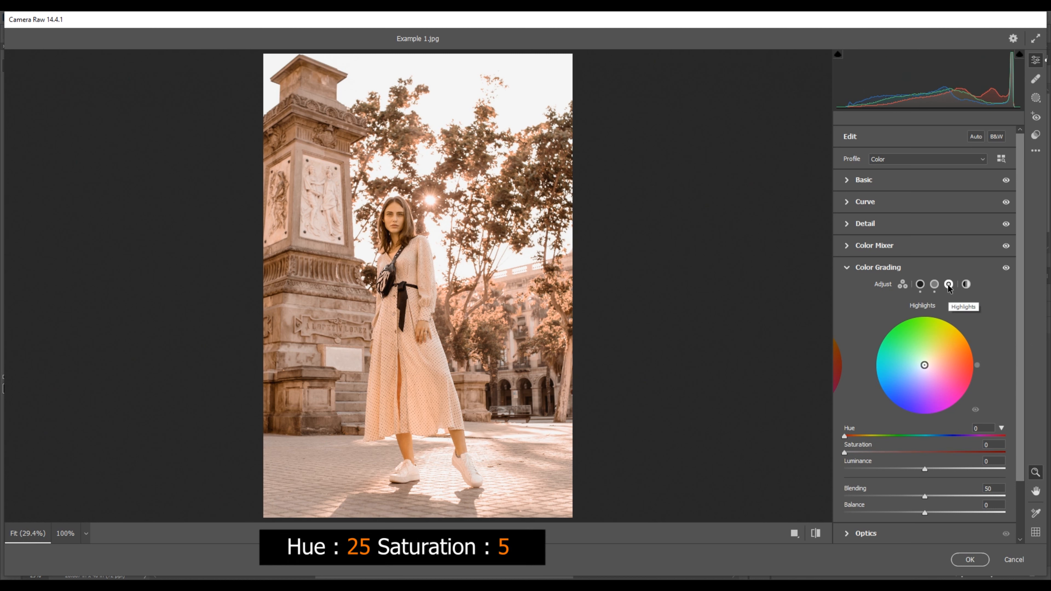
left_click(983, 428)
type("25")
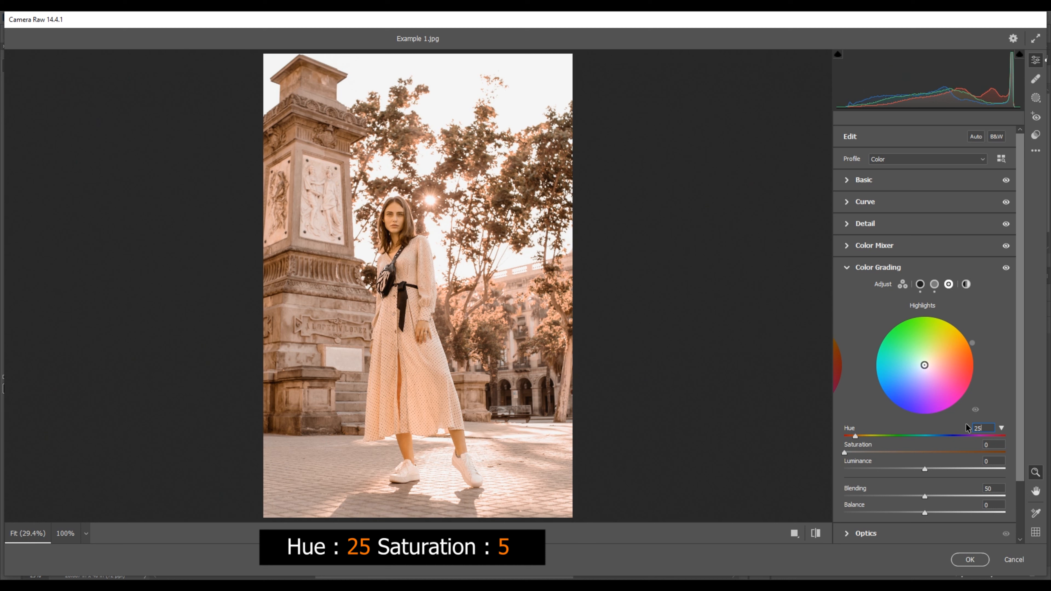
key("Tab")
type("5")
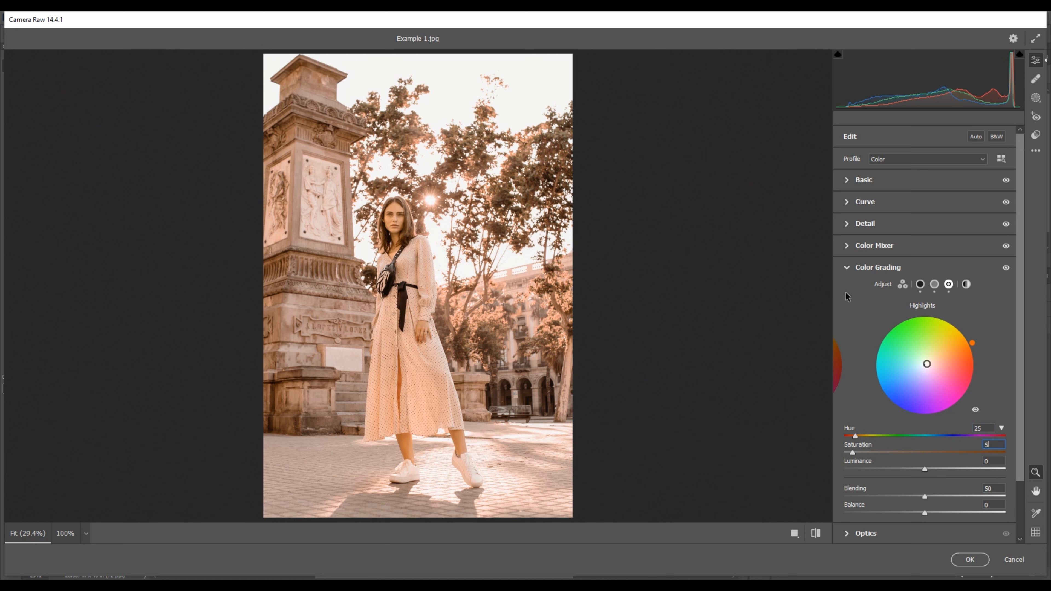
left_click(846, 269)
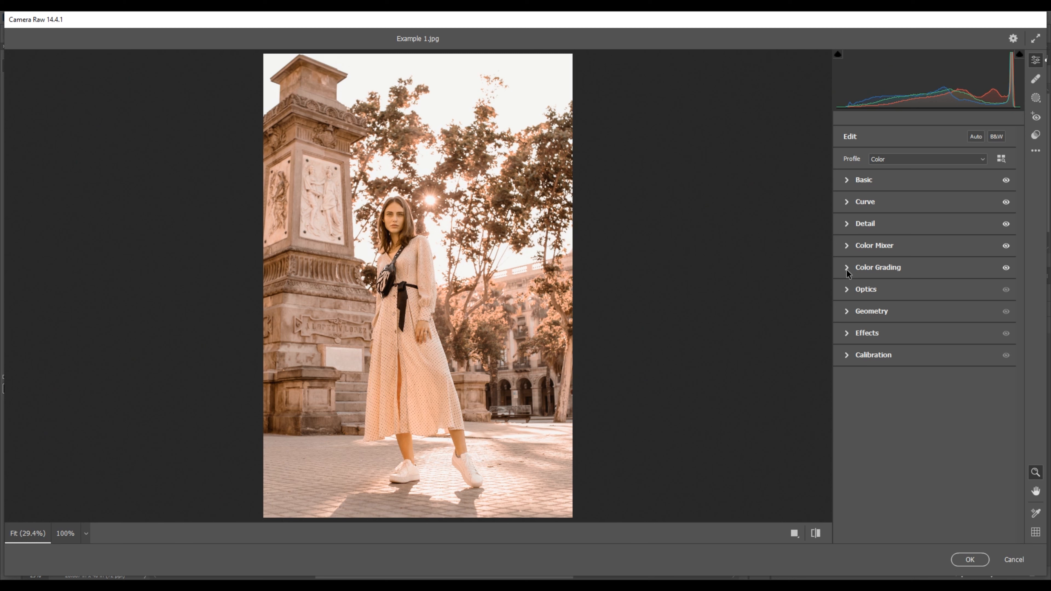
Darken the photo's edges by setting Vignetting to -20 in the Effects adjustments
left_click(846, 336)
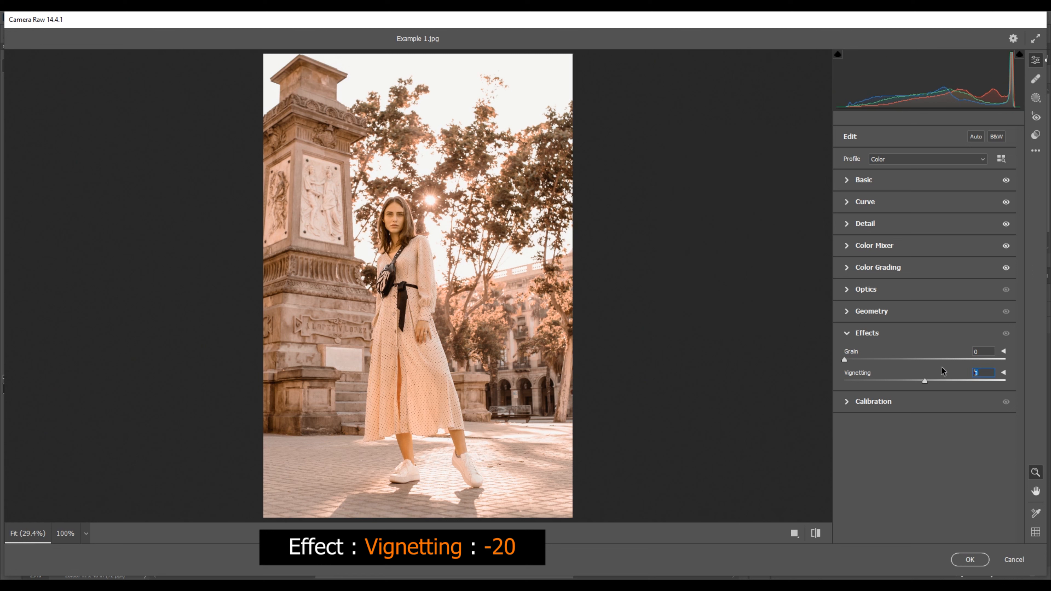
type("-20")
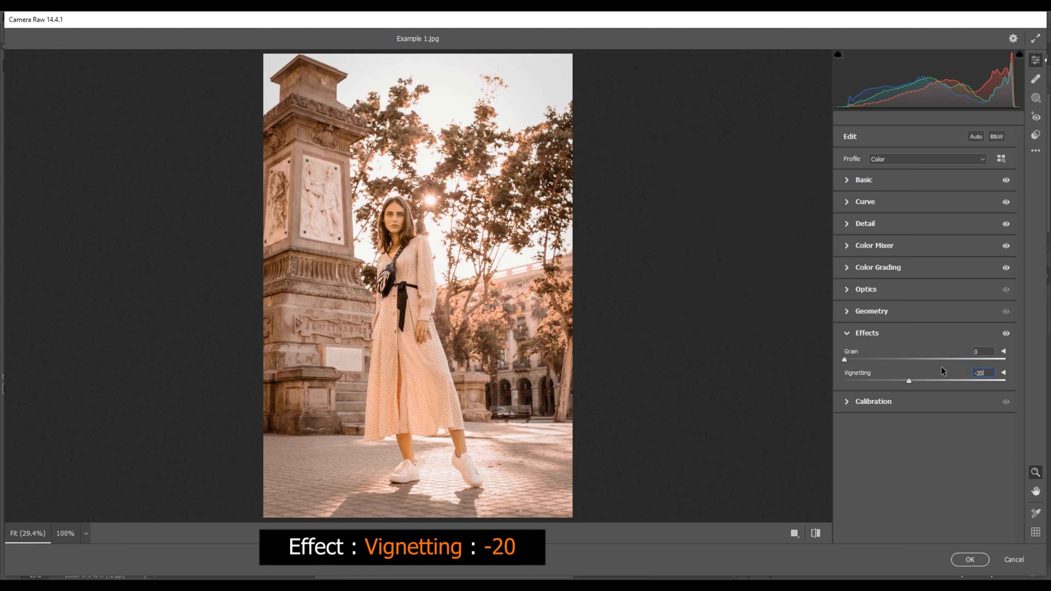
In the Calibration adjustments, set the Shadows Tint to +100
left_click(846, 336)
left_click(846, 355)
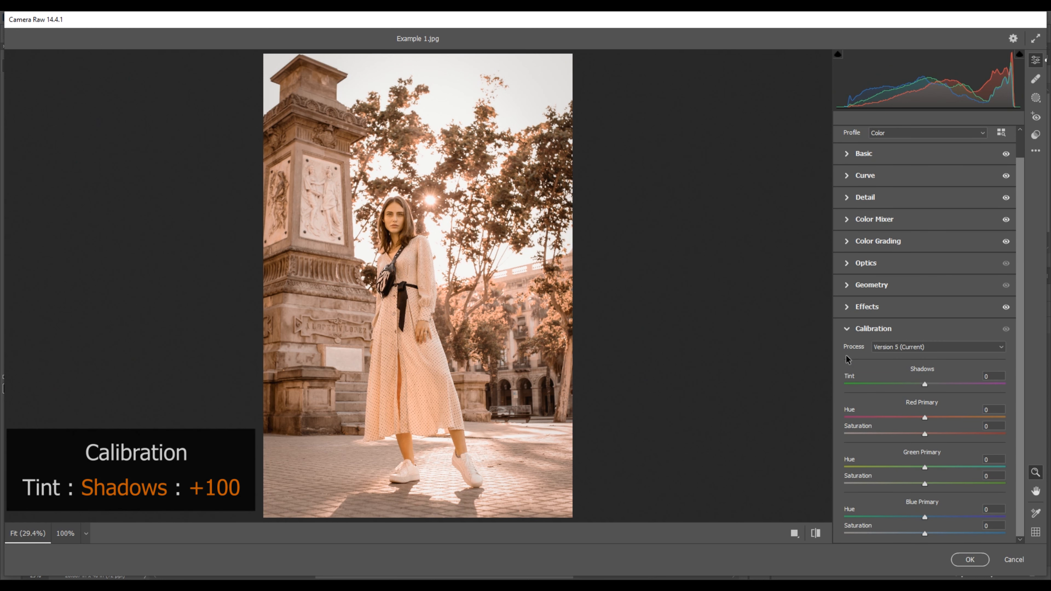
left_click(993, 376)
type("+100")
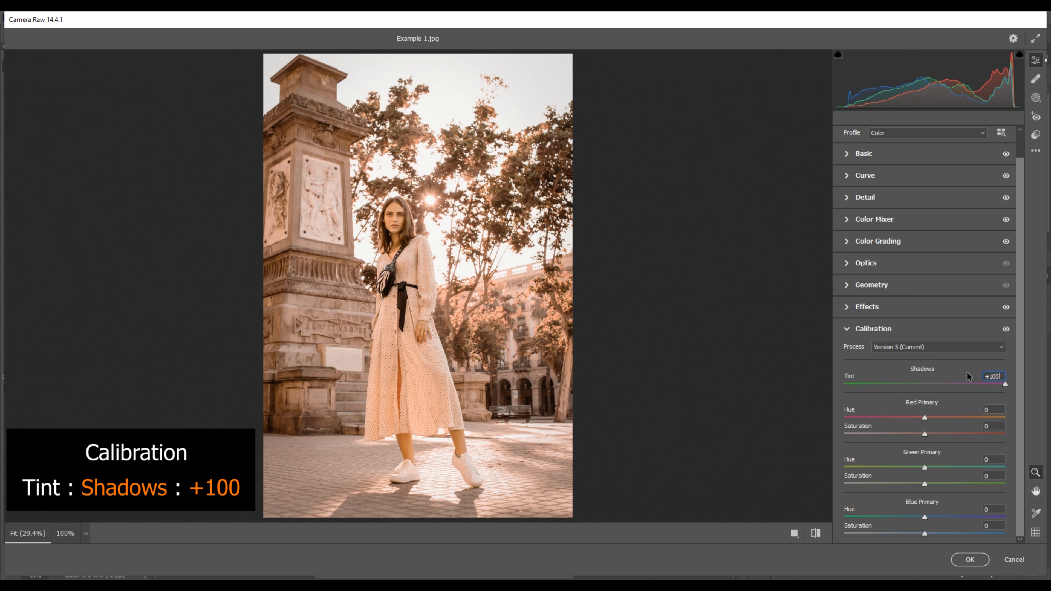
Set the Calibration Red Primary Hue to +30 and the Green Primary Hue to +60
key("Tab")
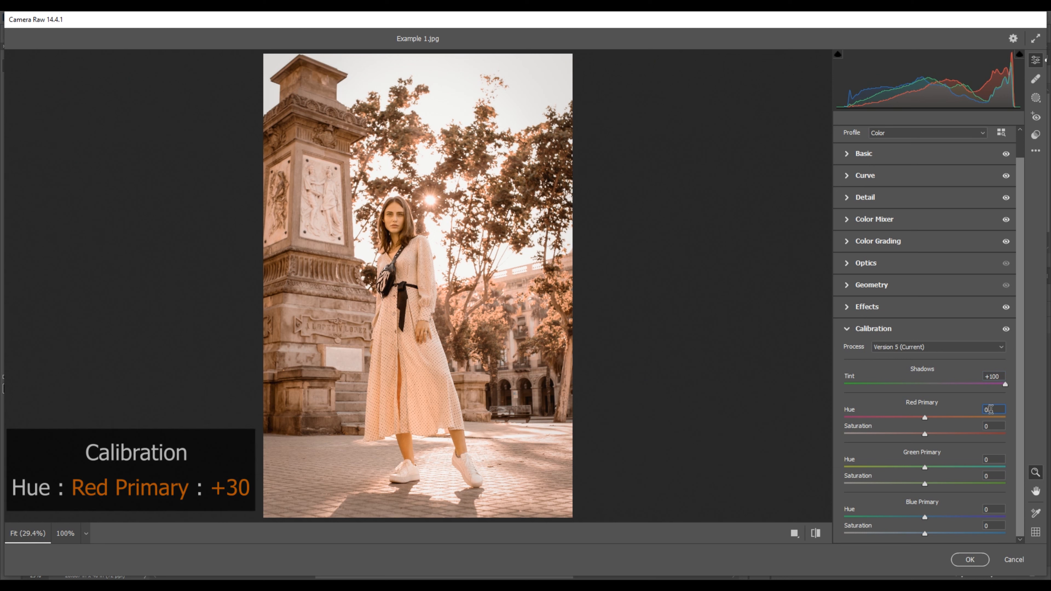
type("+30")
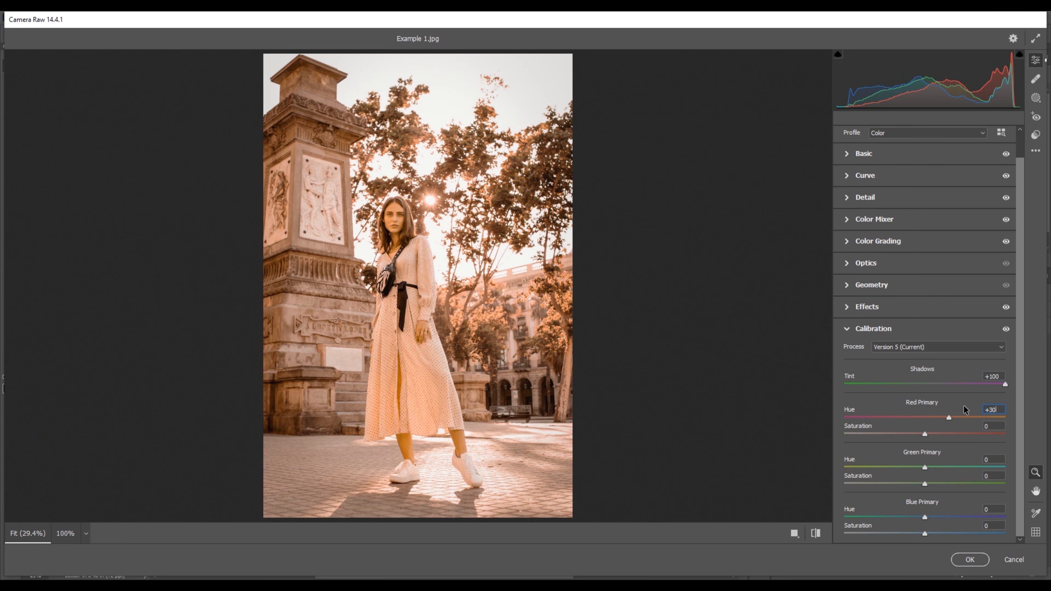
key("Tab")
key("Tab")
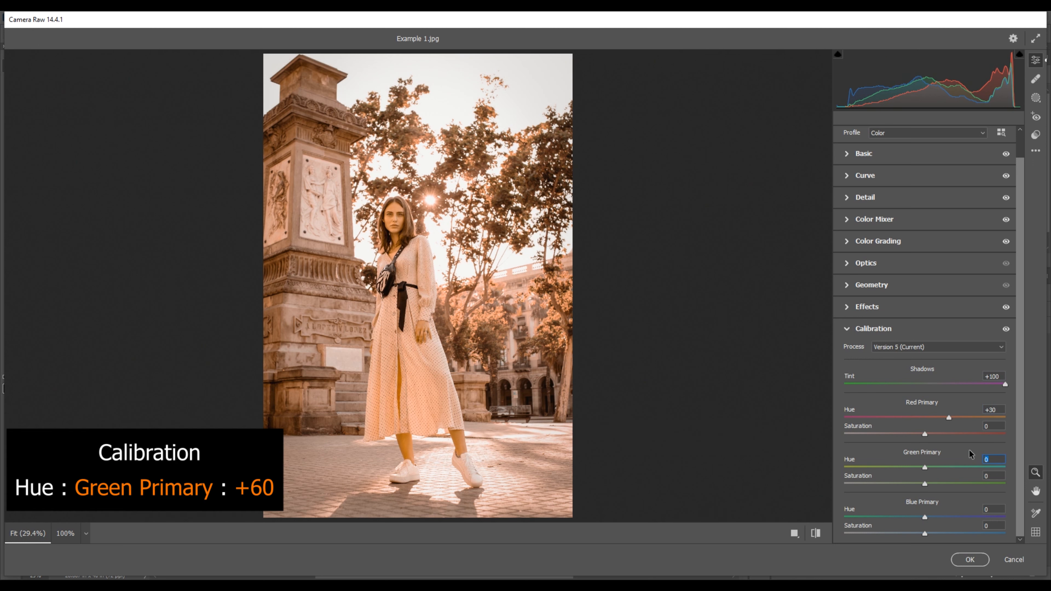
type("+60")
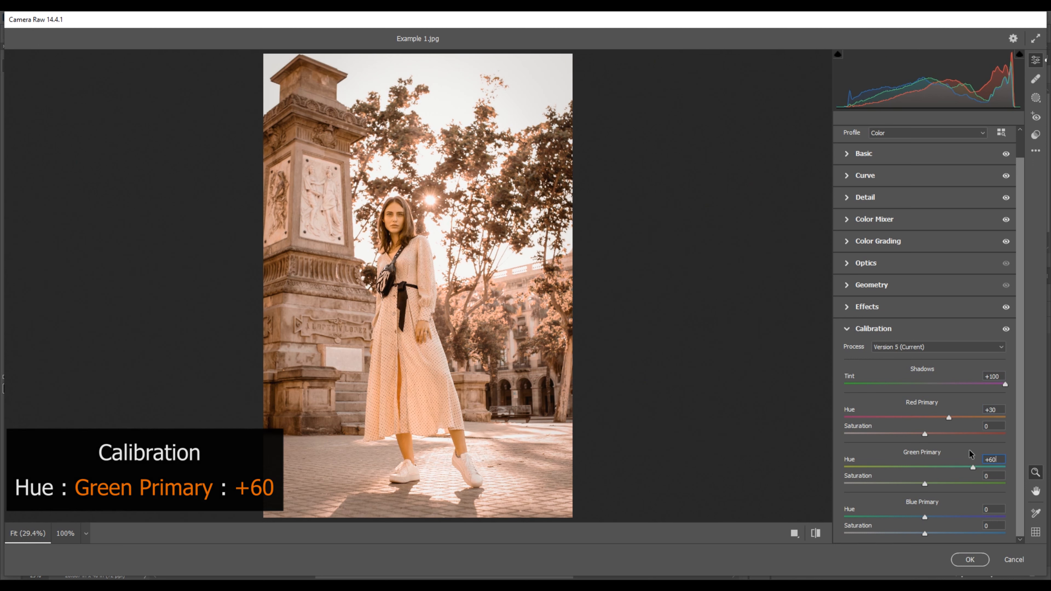
Set the Calibration Blue Primary Hue and Saturation both to -30, and compare the photo with its default settings
key("Tab")
key("Tab")
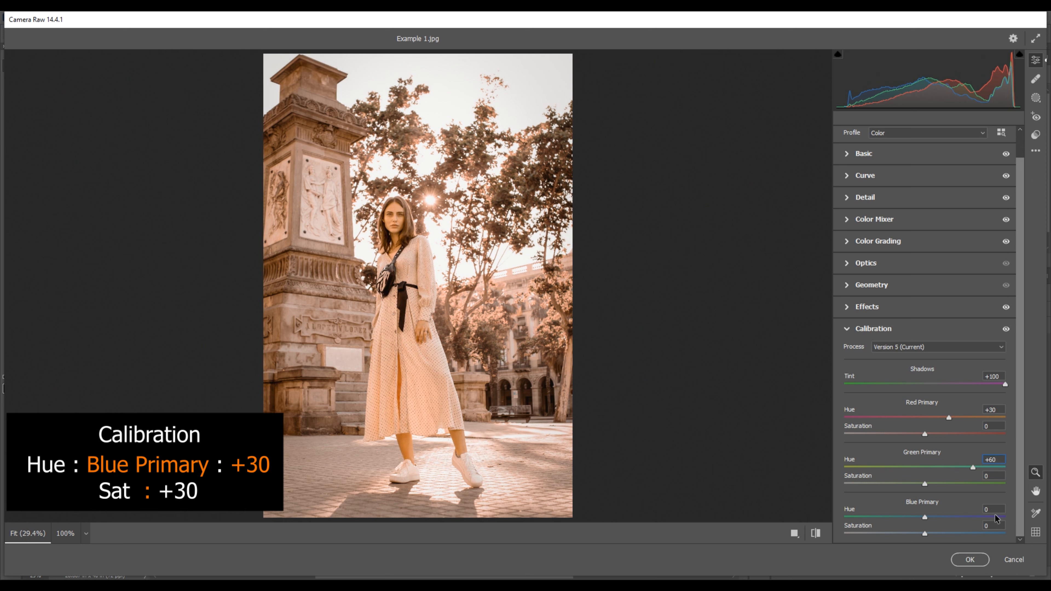
type("+30")
key("Tab")
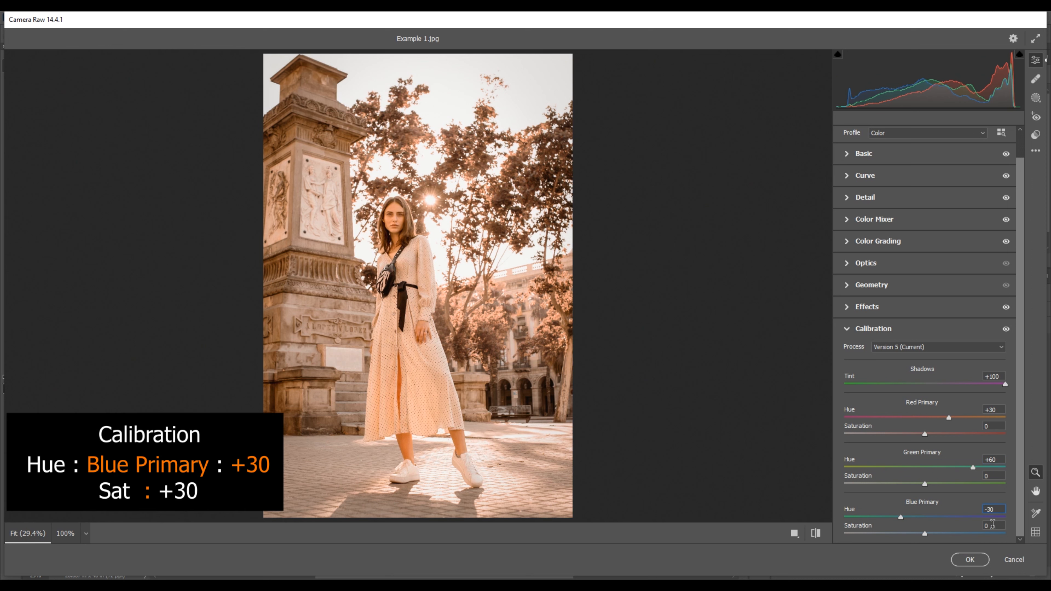
type("-30")
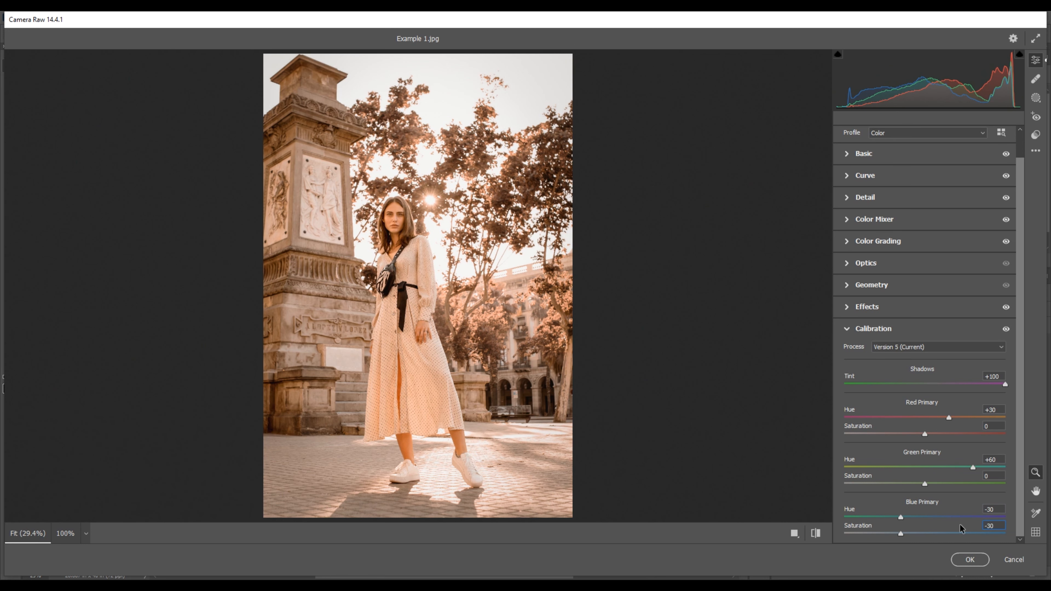
left_click(848, 332)
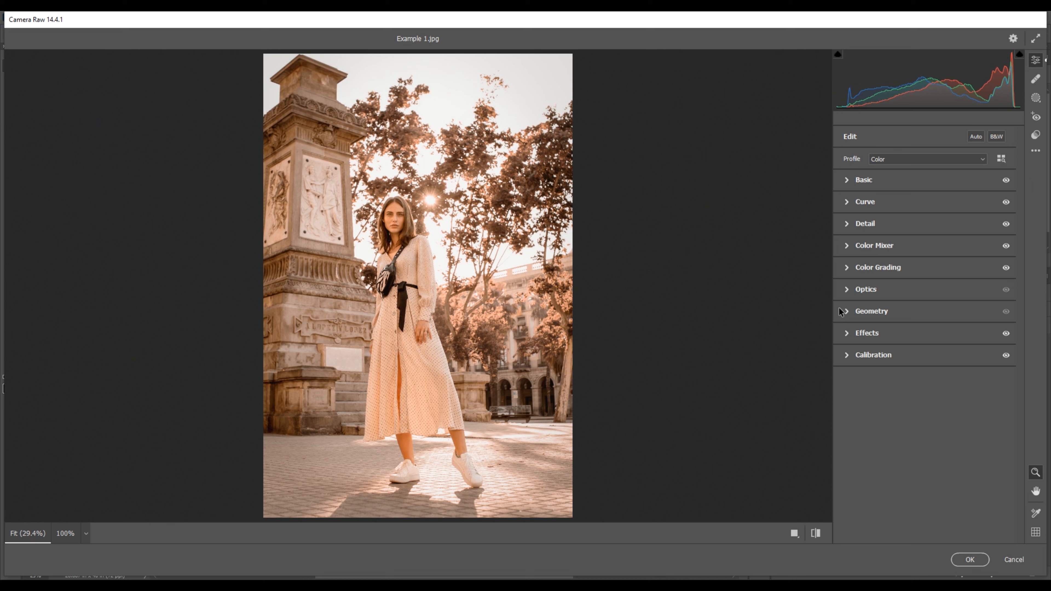
left_click(816, 534)
left_click(817, 534)
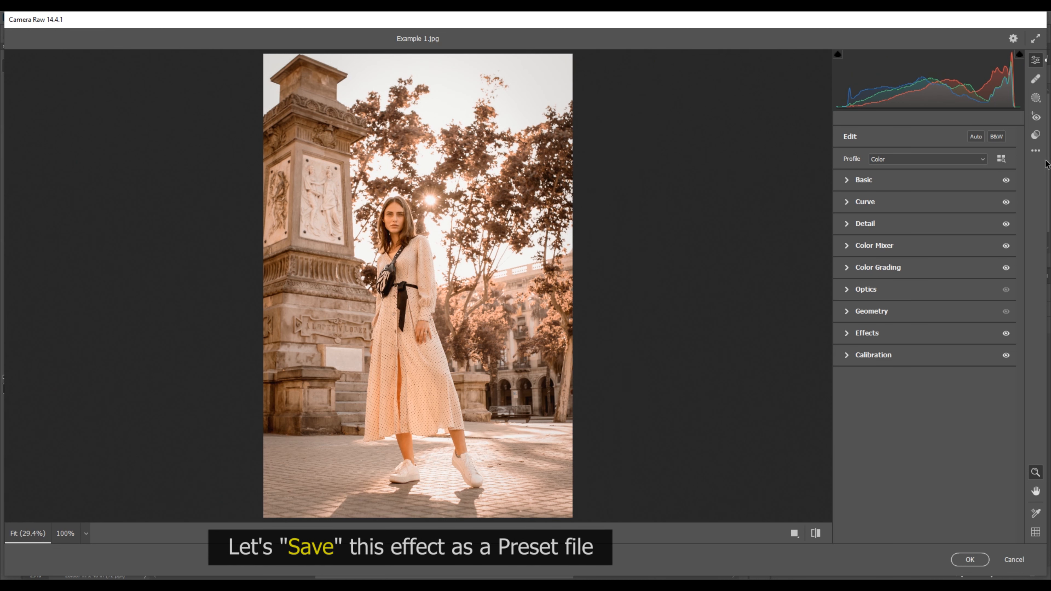
Create a preset from the current edit settings and name it "Golden Tone Preset" followed by the creator's channel name
left_click(1037, 152)
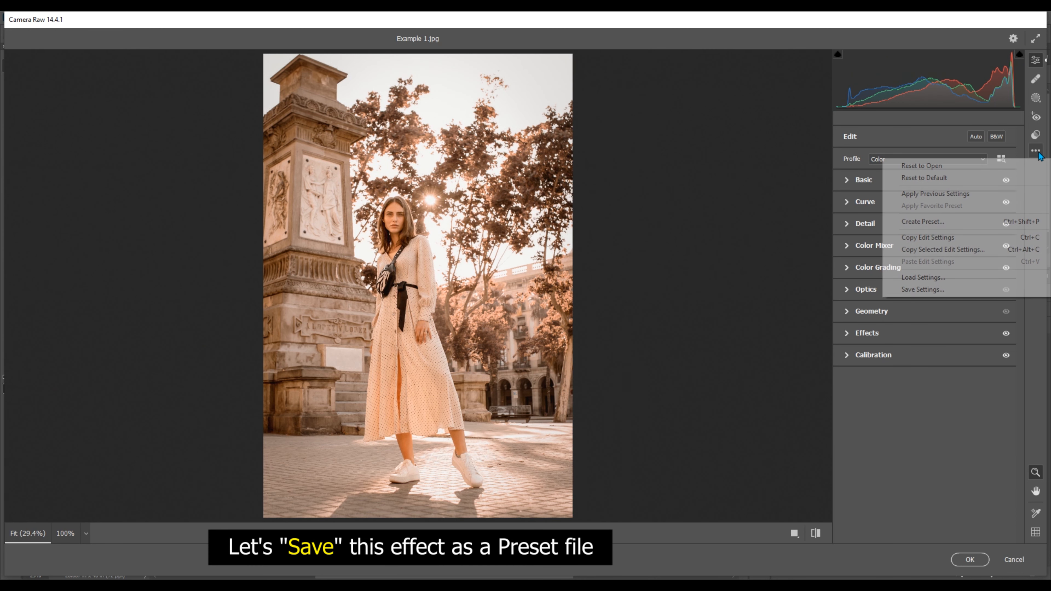
left_click(971, 223)
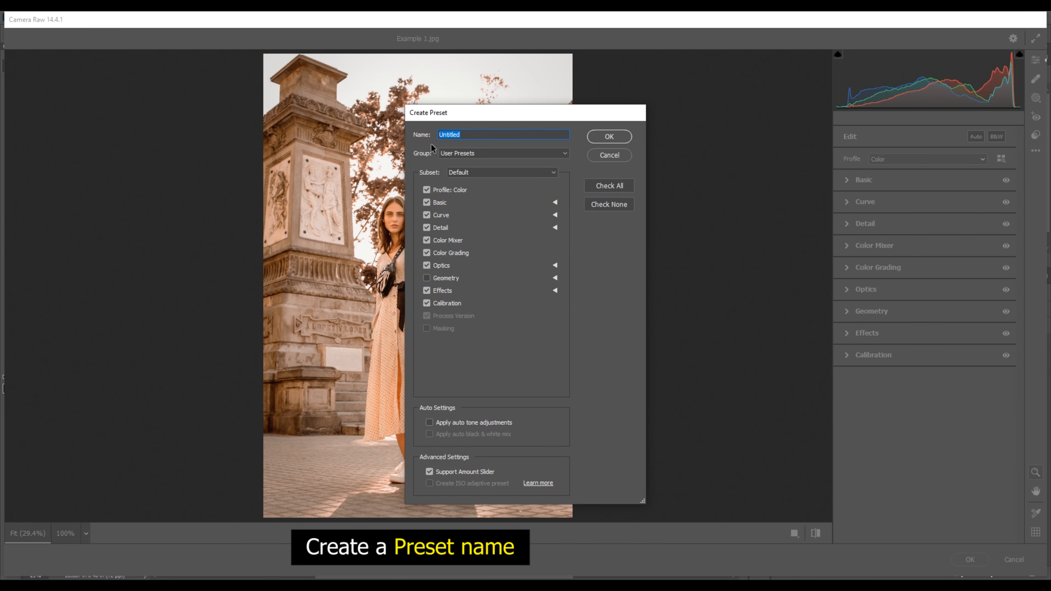
type("Golden Tone Preset | John's Brother E")
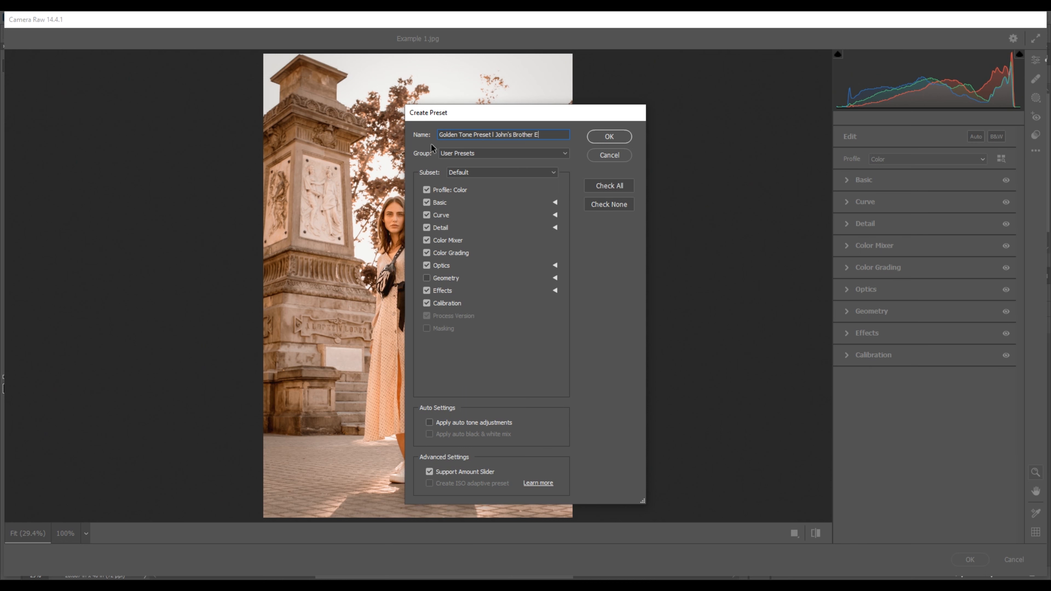
type("ditor")
Assign the preset to a new group named "Golden Tone" and save it
left_click(567, 153)
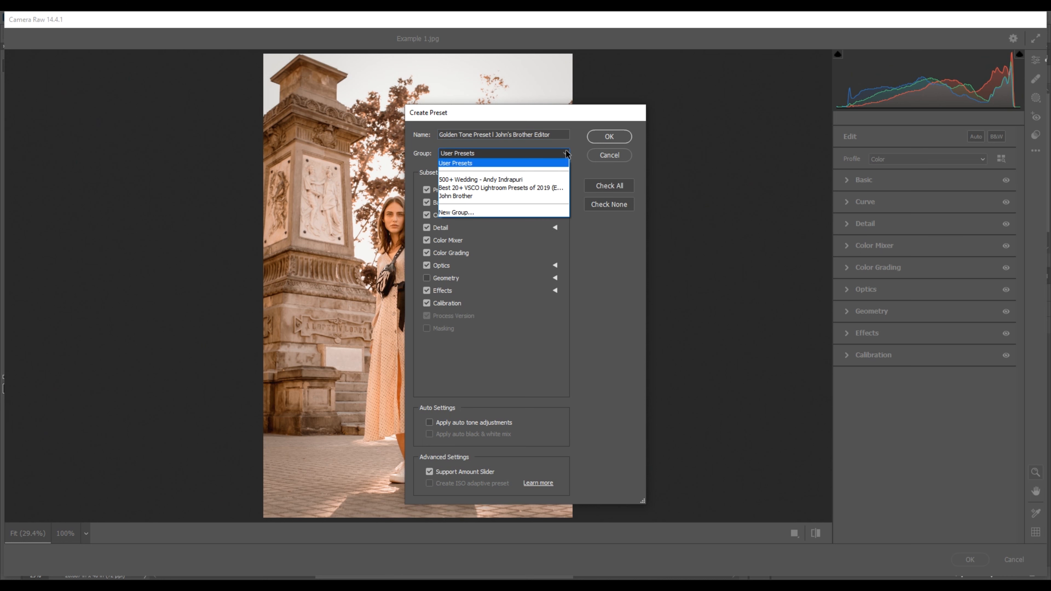
left_click(547, 212)
type("Golden Tpo")
key("BackSpace")
type("one")
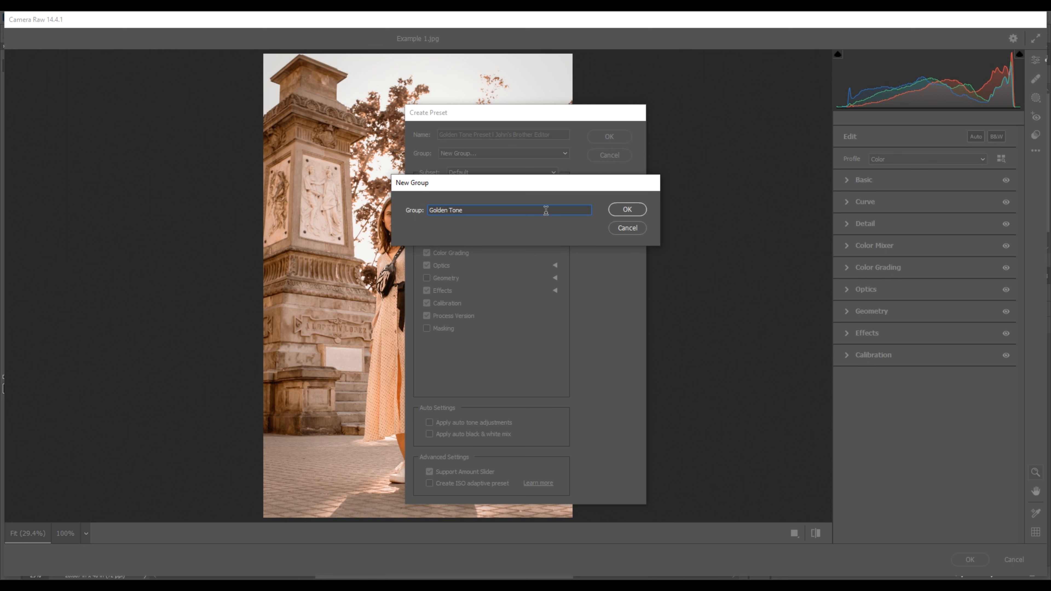
left_click(634, 211)
left_click(616, 136)
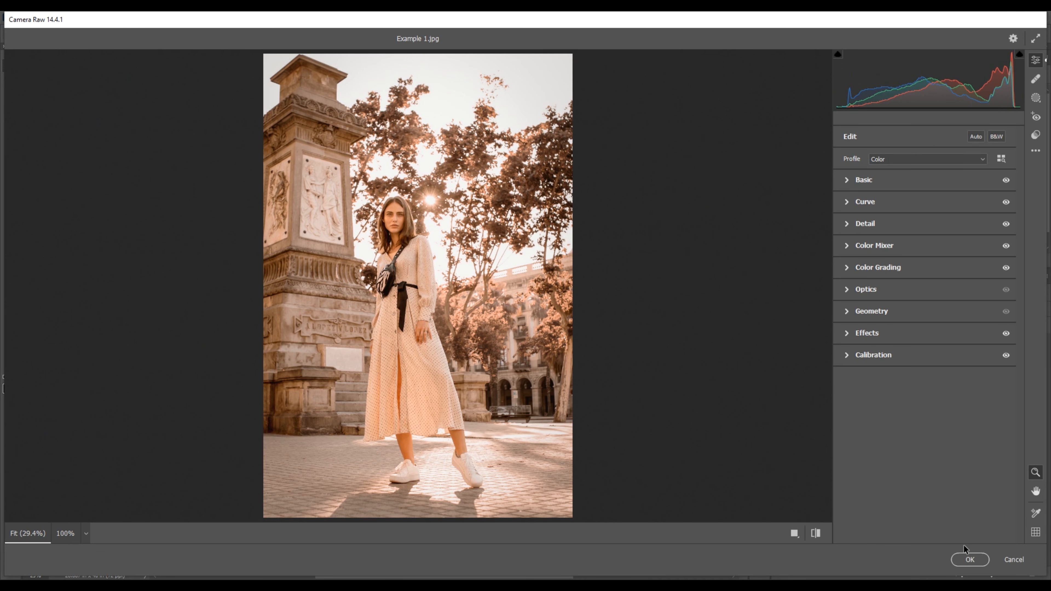
Apply the Camera Raw adjustments to the Color Grading layer and toggle its visibility to compare before and after
left_click(968, 560)
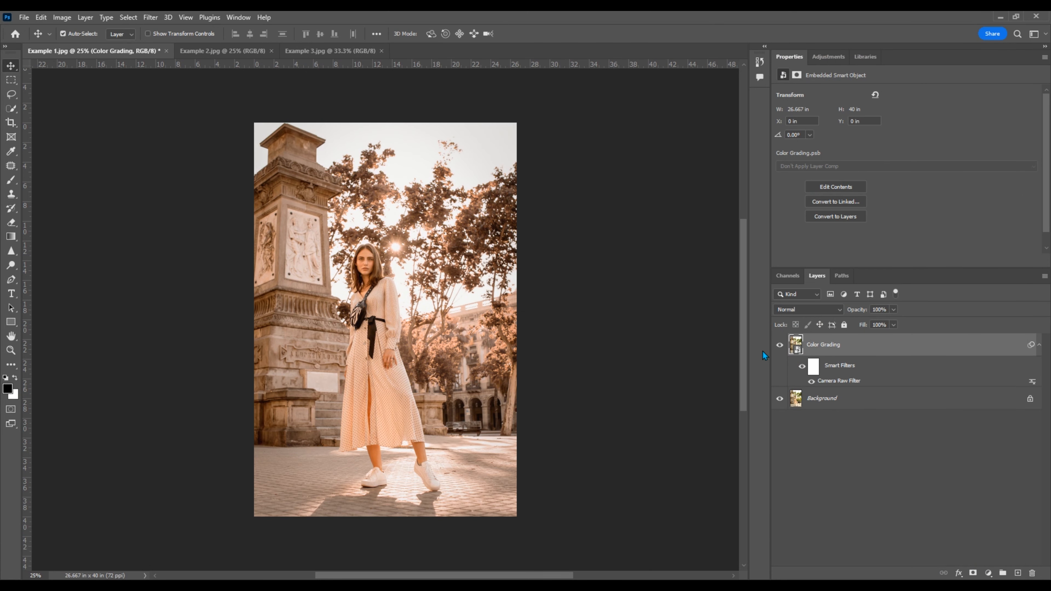
left_click(780, 346)
left_click(779, 347)
Open Example 2.jpg in the Camera Raw Filter and apply the preset from the Golden Tone group
left_click(238, 50)
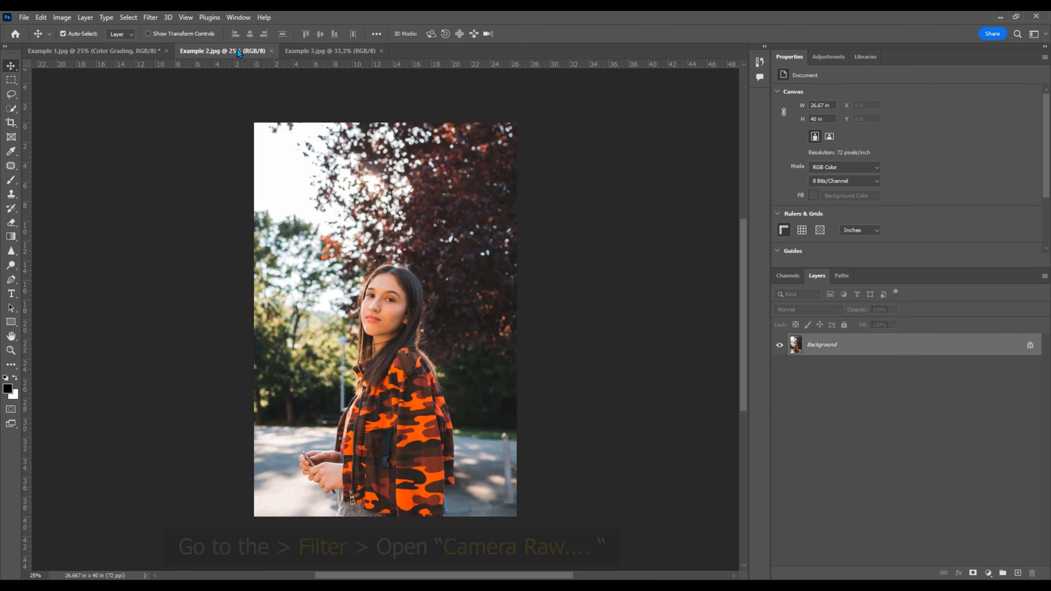
left_click(148, 17)
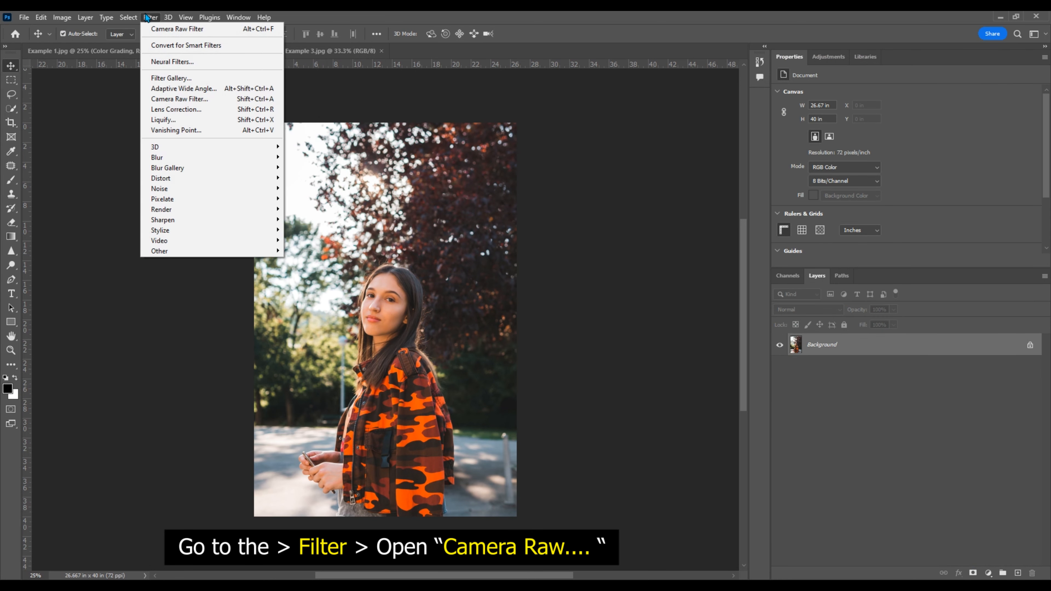
left_click(226, 99)
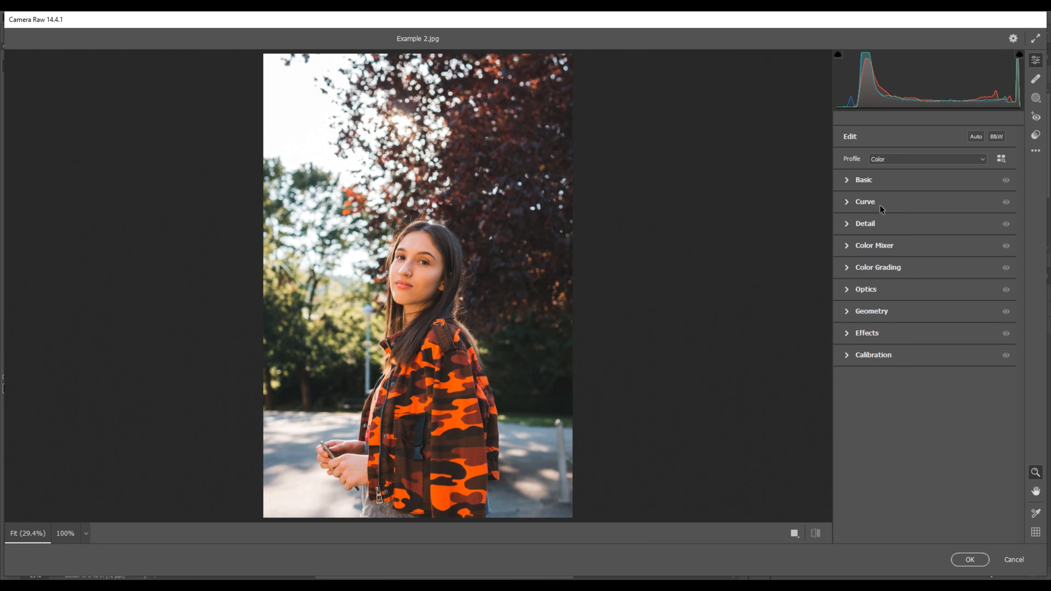
left_click(1037, 135)
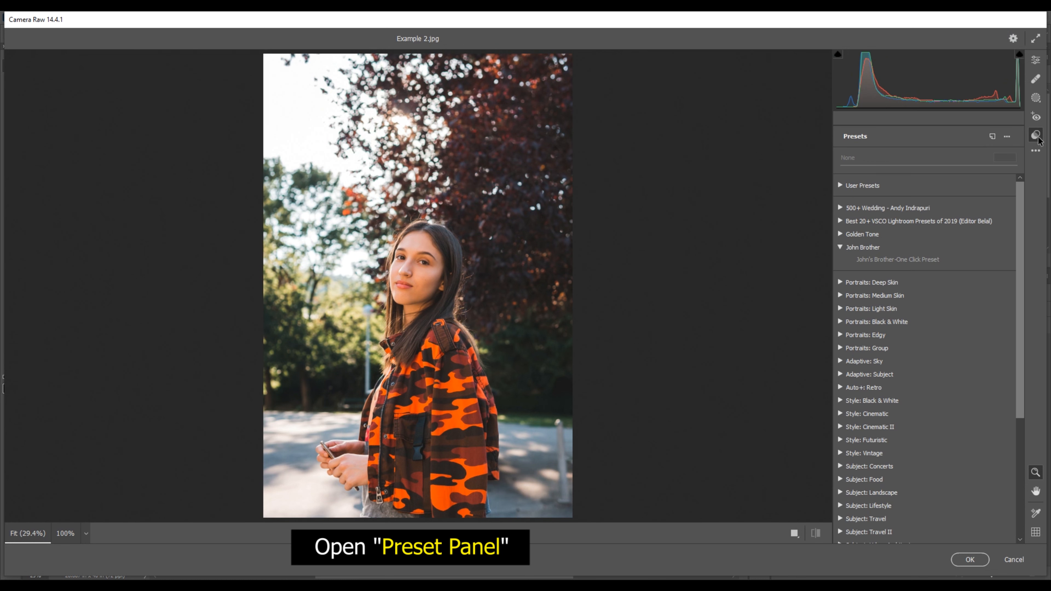
left_click(840, 234)
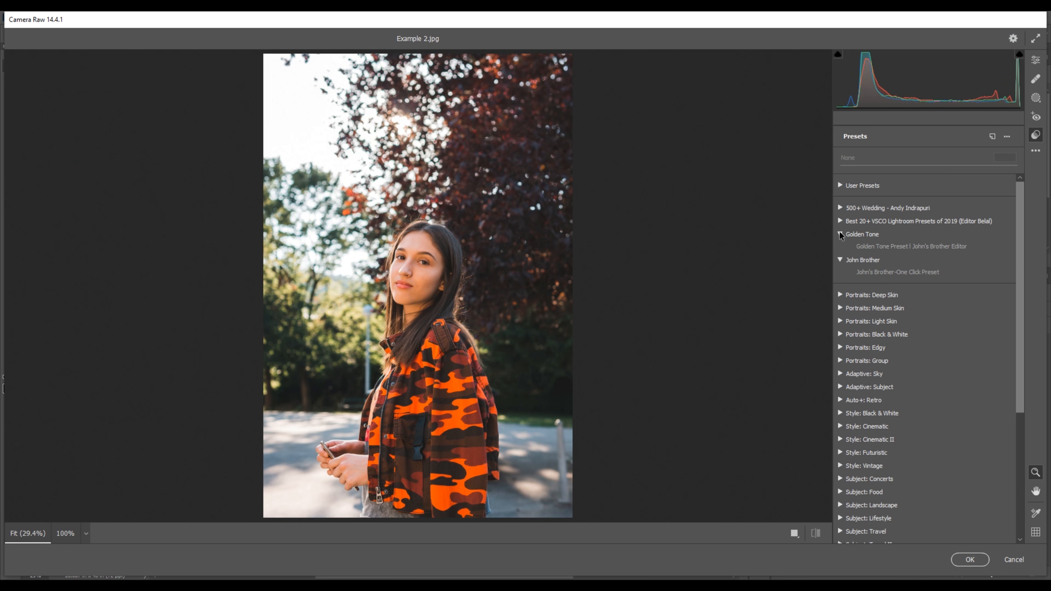
left_click(892, 247)
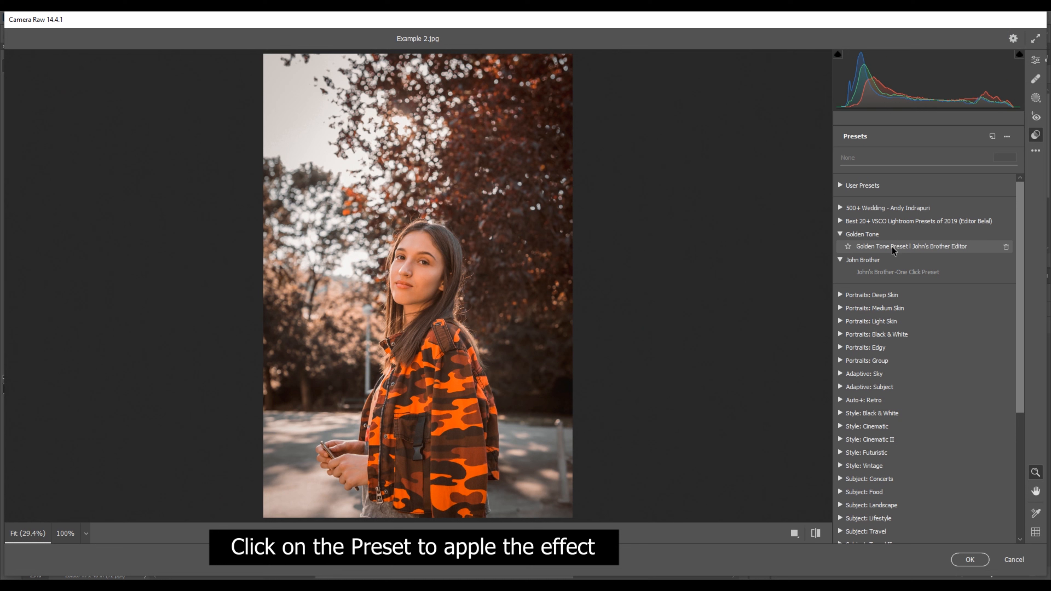
left_click(892, 246)
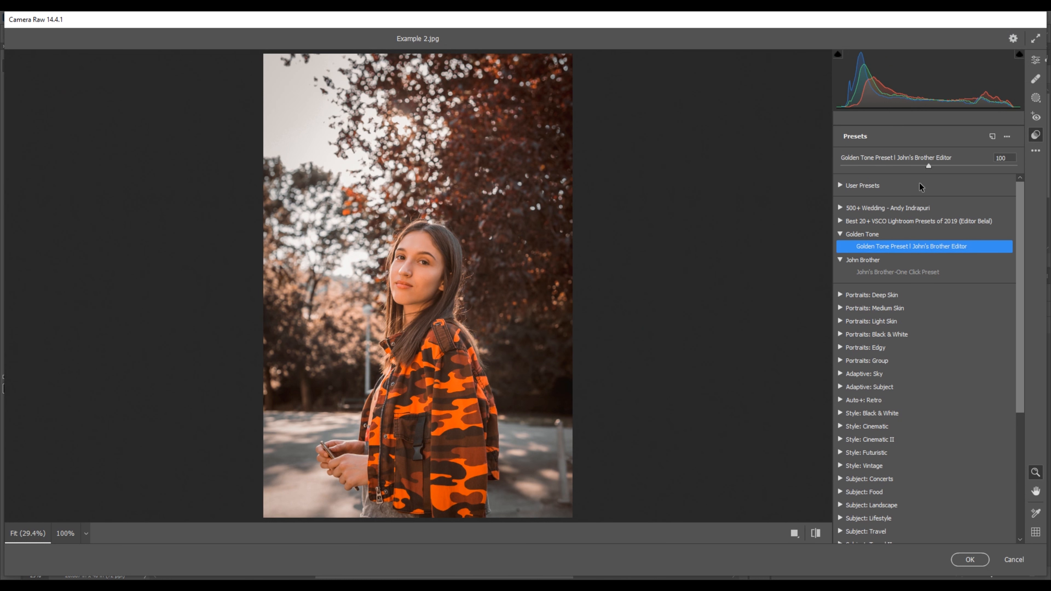
Set the preset amount to 101, compare Example 2.jpg with its default settings, and apply the filter
mouse_move(929, 167)
left_mouse_down()
mouse_move(848, 175)
mouse_move(931, 175)
left_mouse_up()
left_click(811, 540)
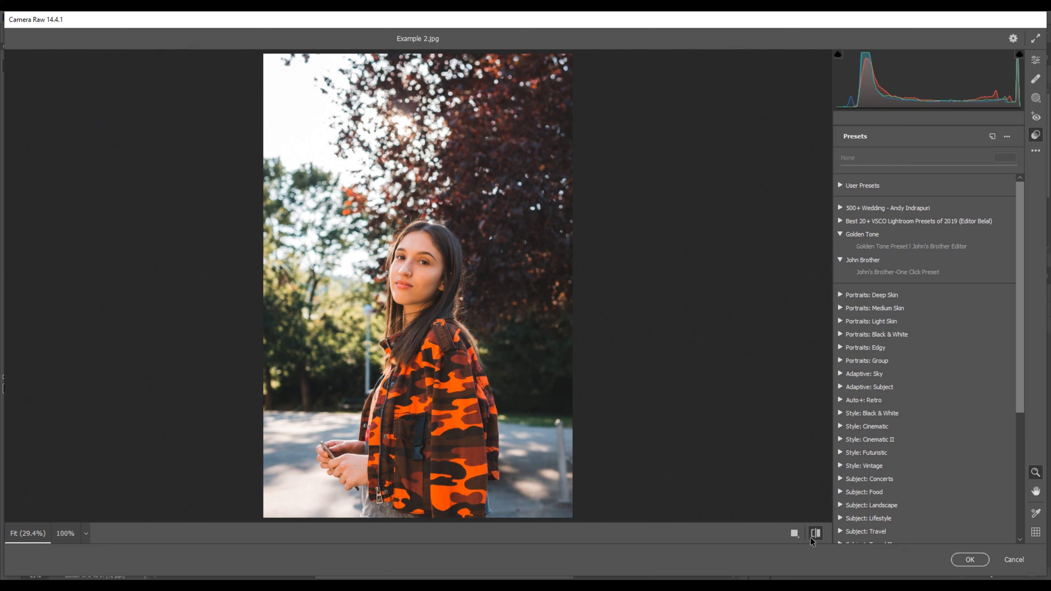
left_click(812, 541)
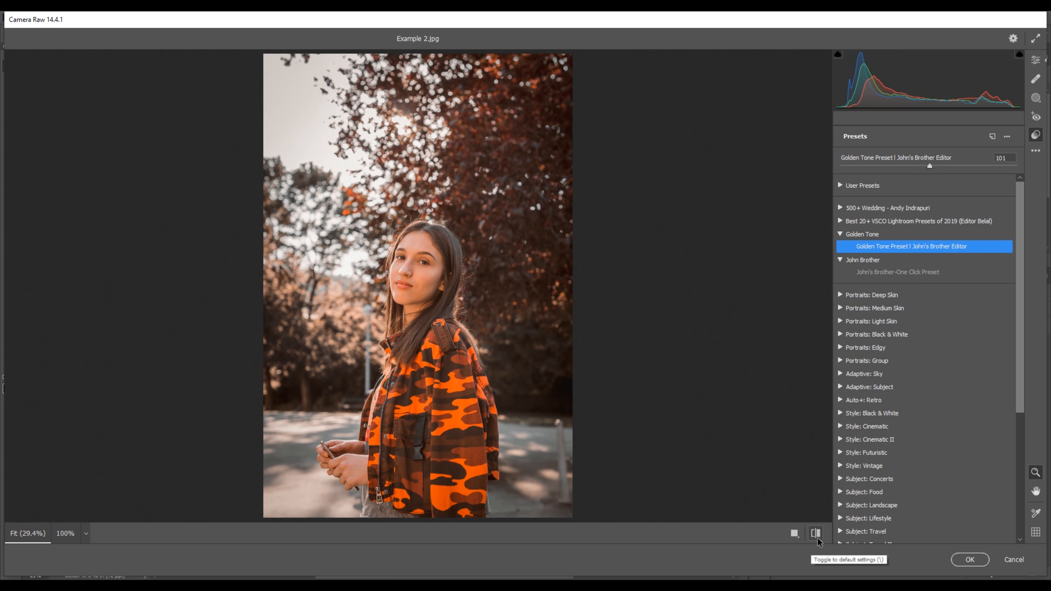
left_click(970, 559)
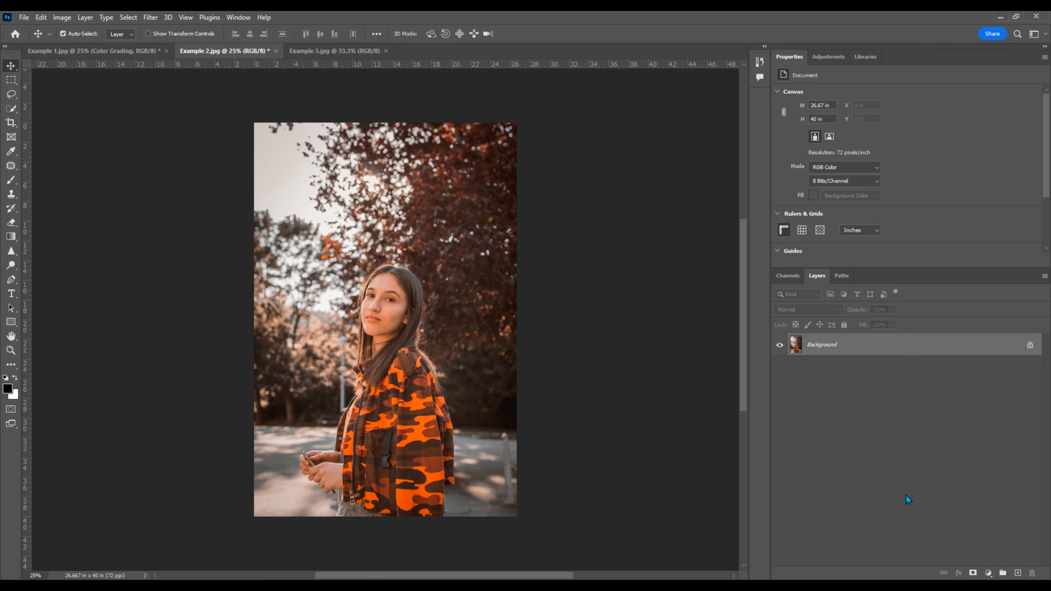
Apply the Golden Tone group's preset to Example 3.jpg through the Camera Raw Filter with the amount set to 106
left_click(334, 50)
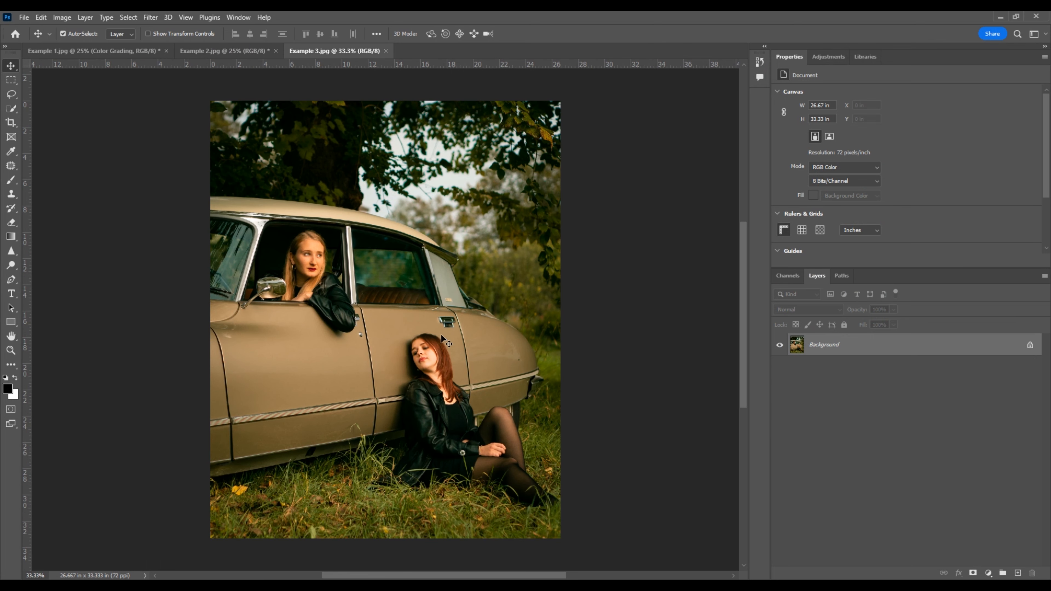
left_click(150, 18)
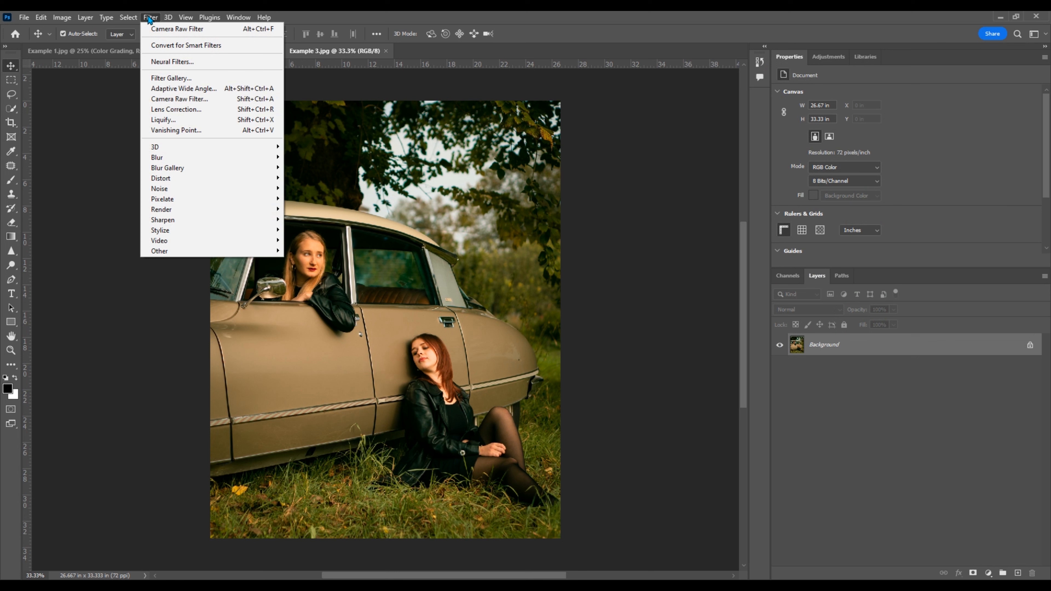
left_click(227, 99)
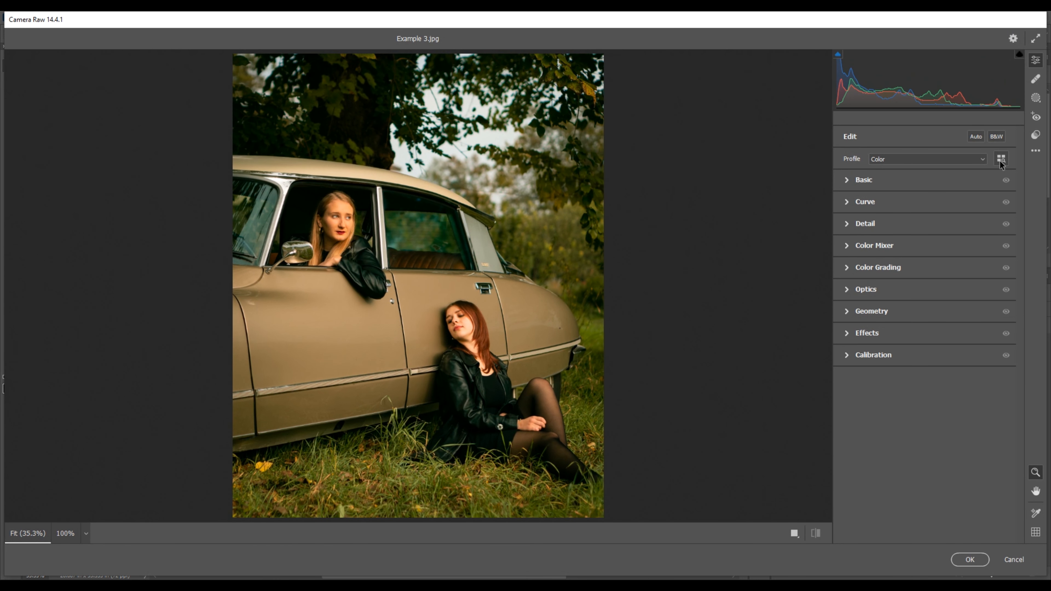
left_click(1037, 136)
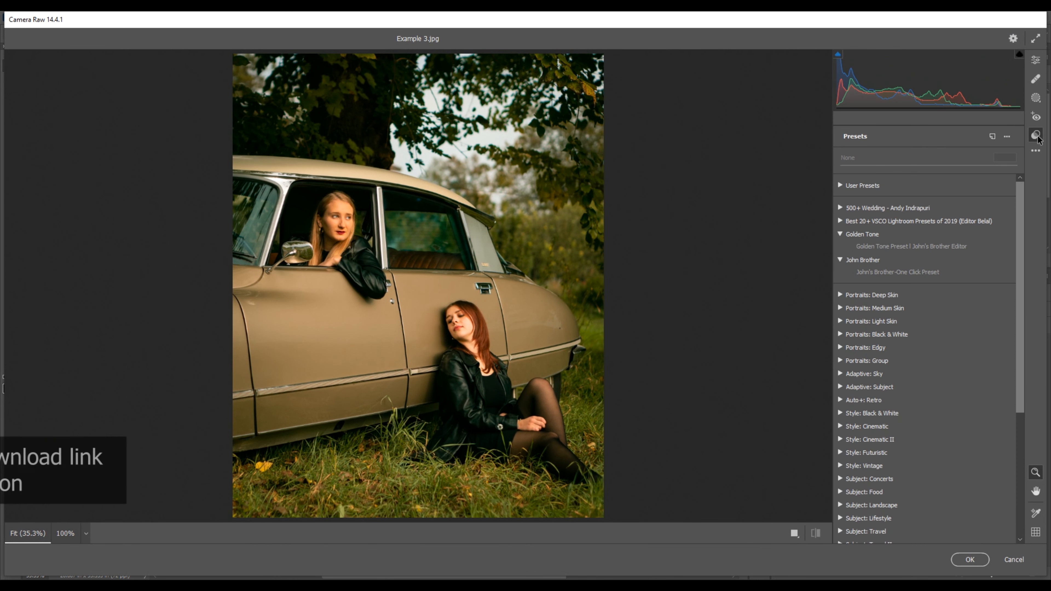
left_click(934, 248)
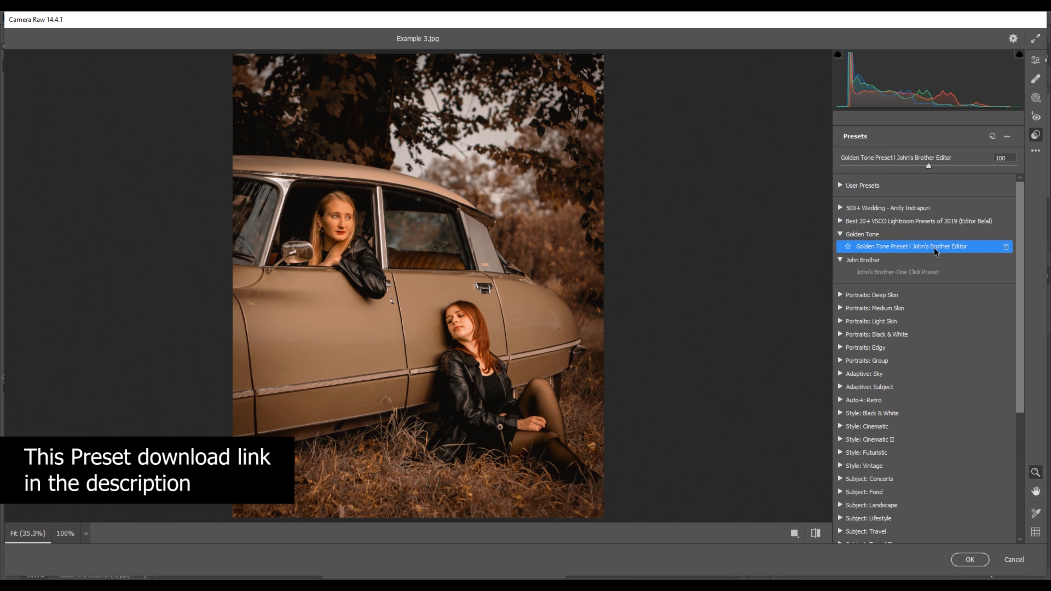
mouse_move(929, 167)
left_mouse_down()
mouse_move(873, 171)
mouse_move(936, 178)
left_mouse_up()
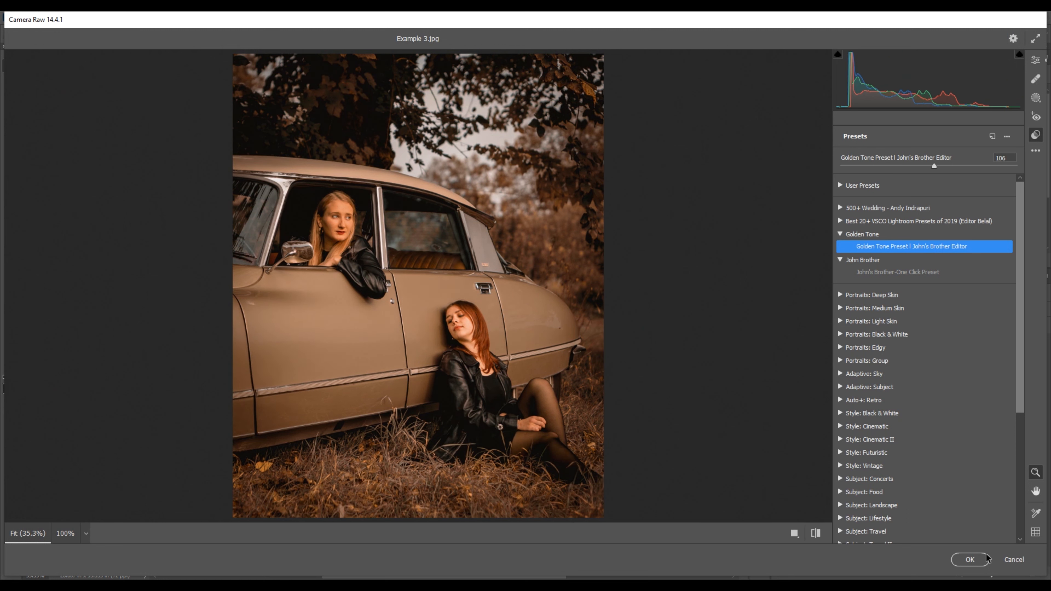
left_click(977, 562)
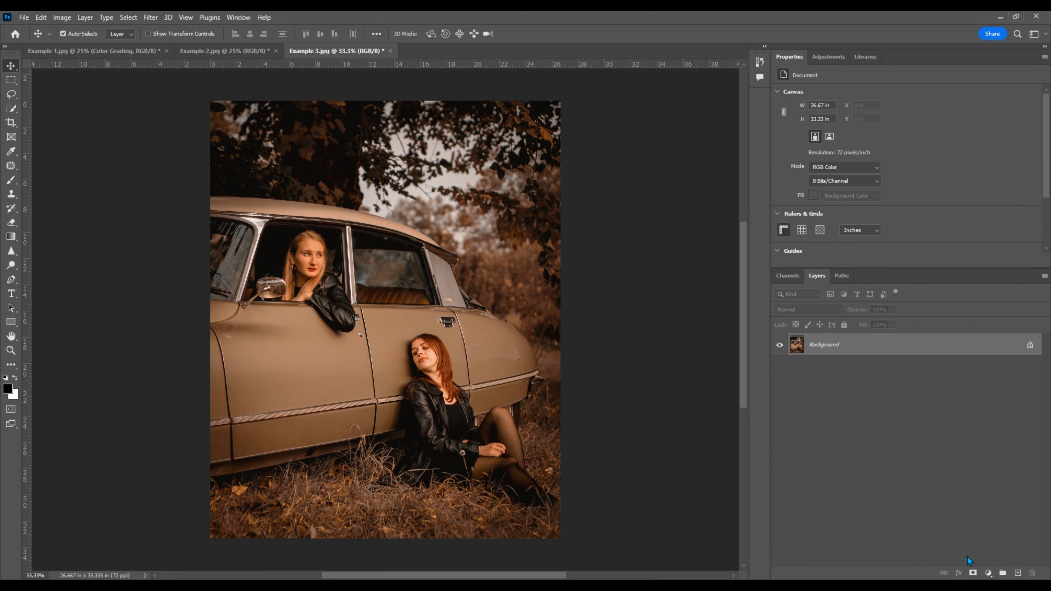